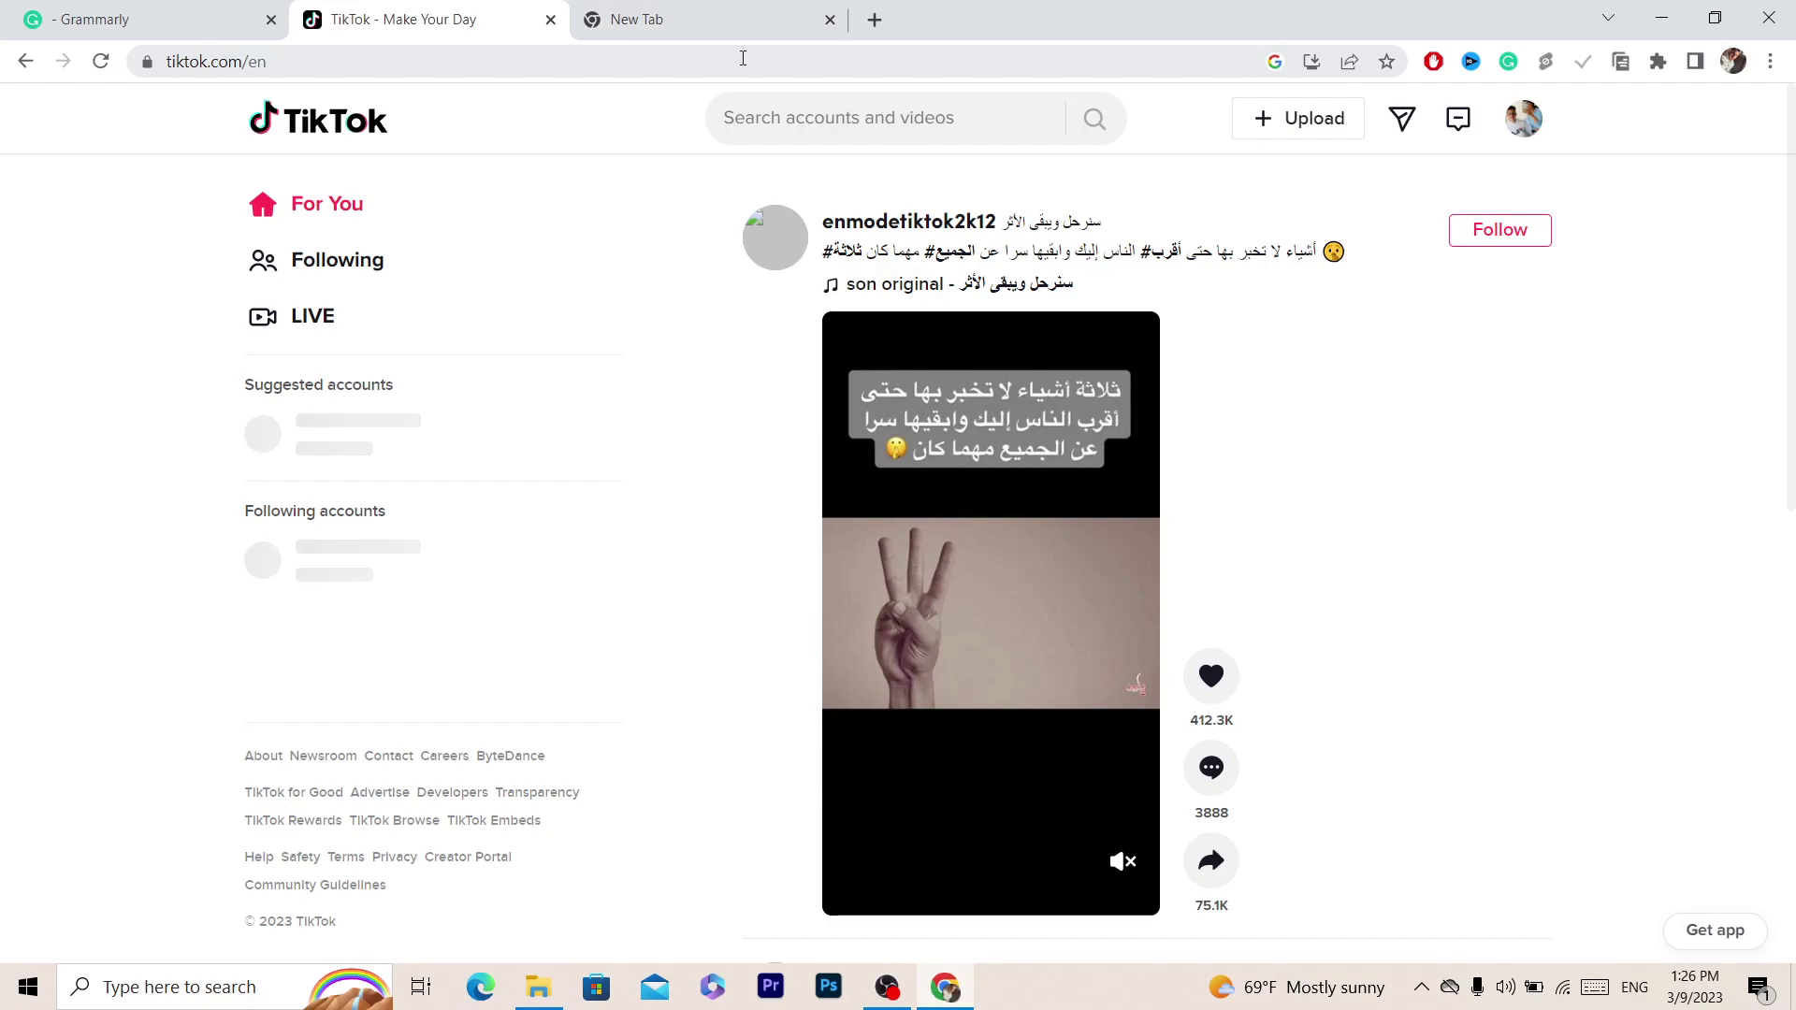
Reload the TikTok feed and copy the link of the video now showing.
left_click(744, 12)
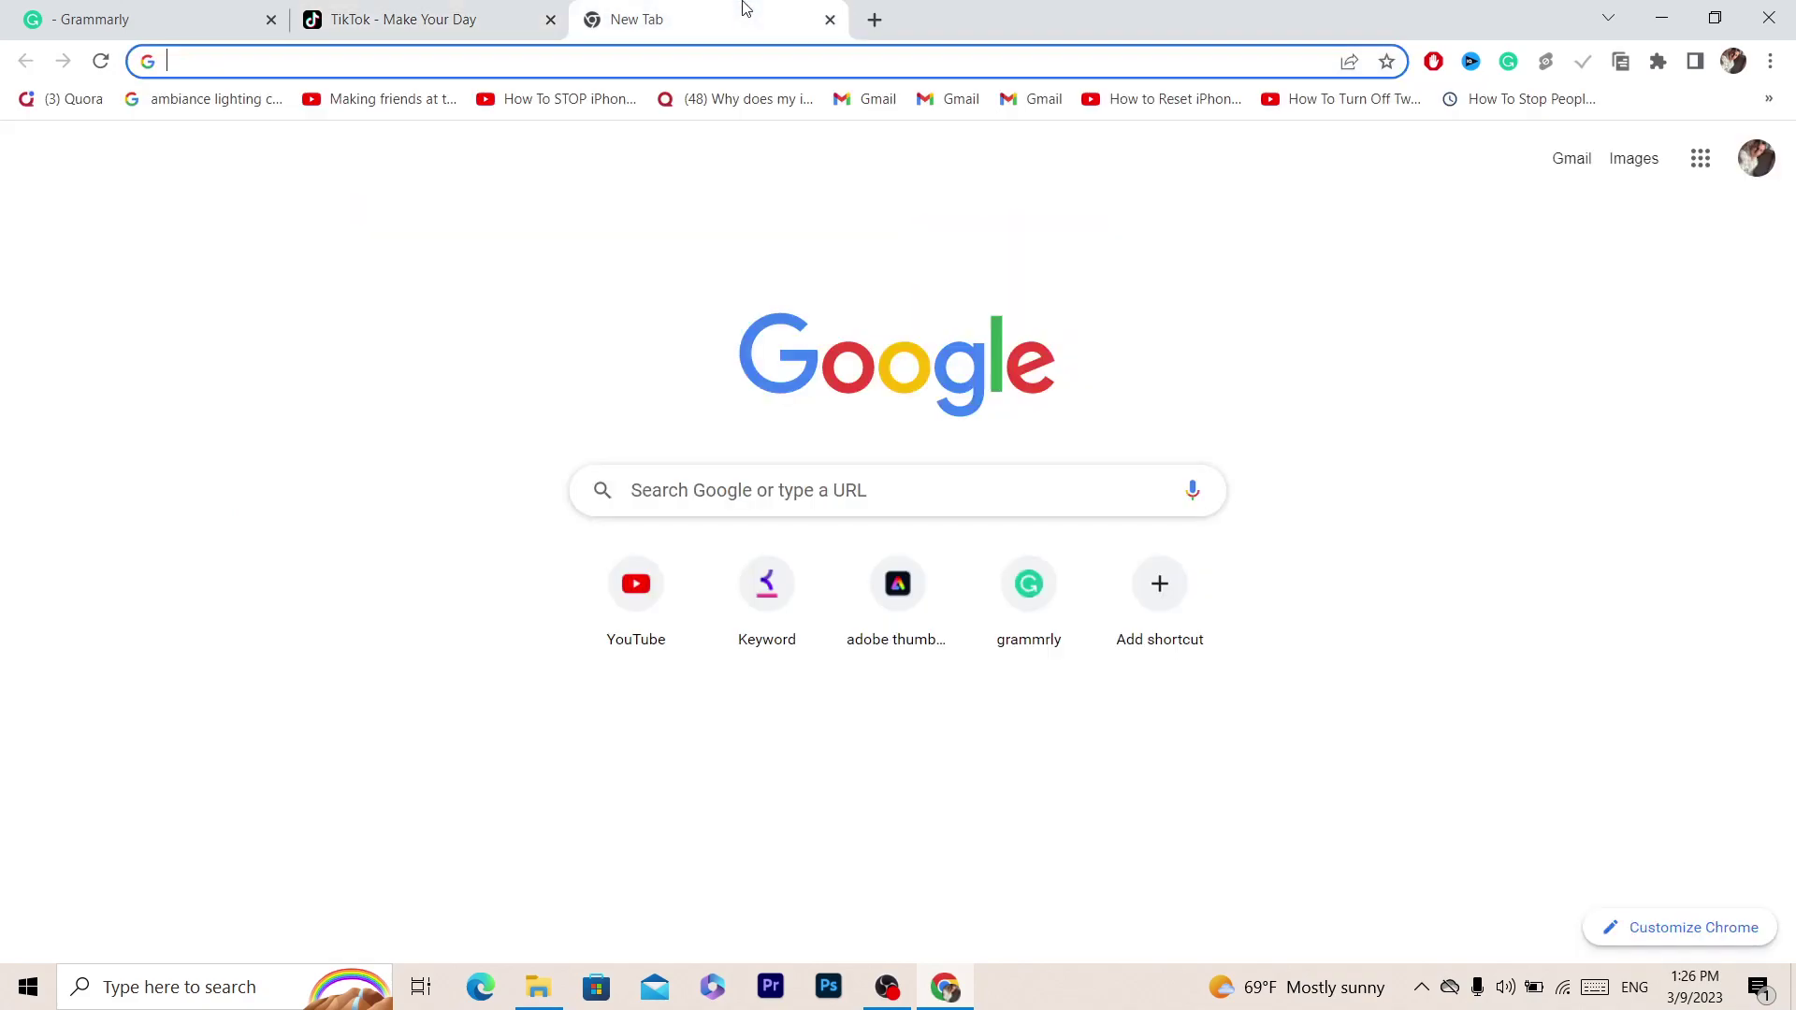
left_click(531, 12)
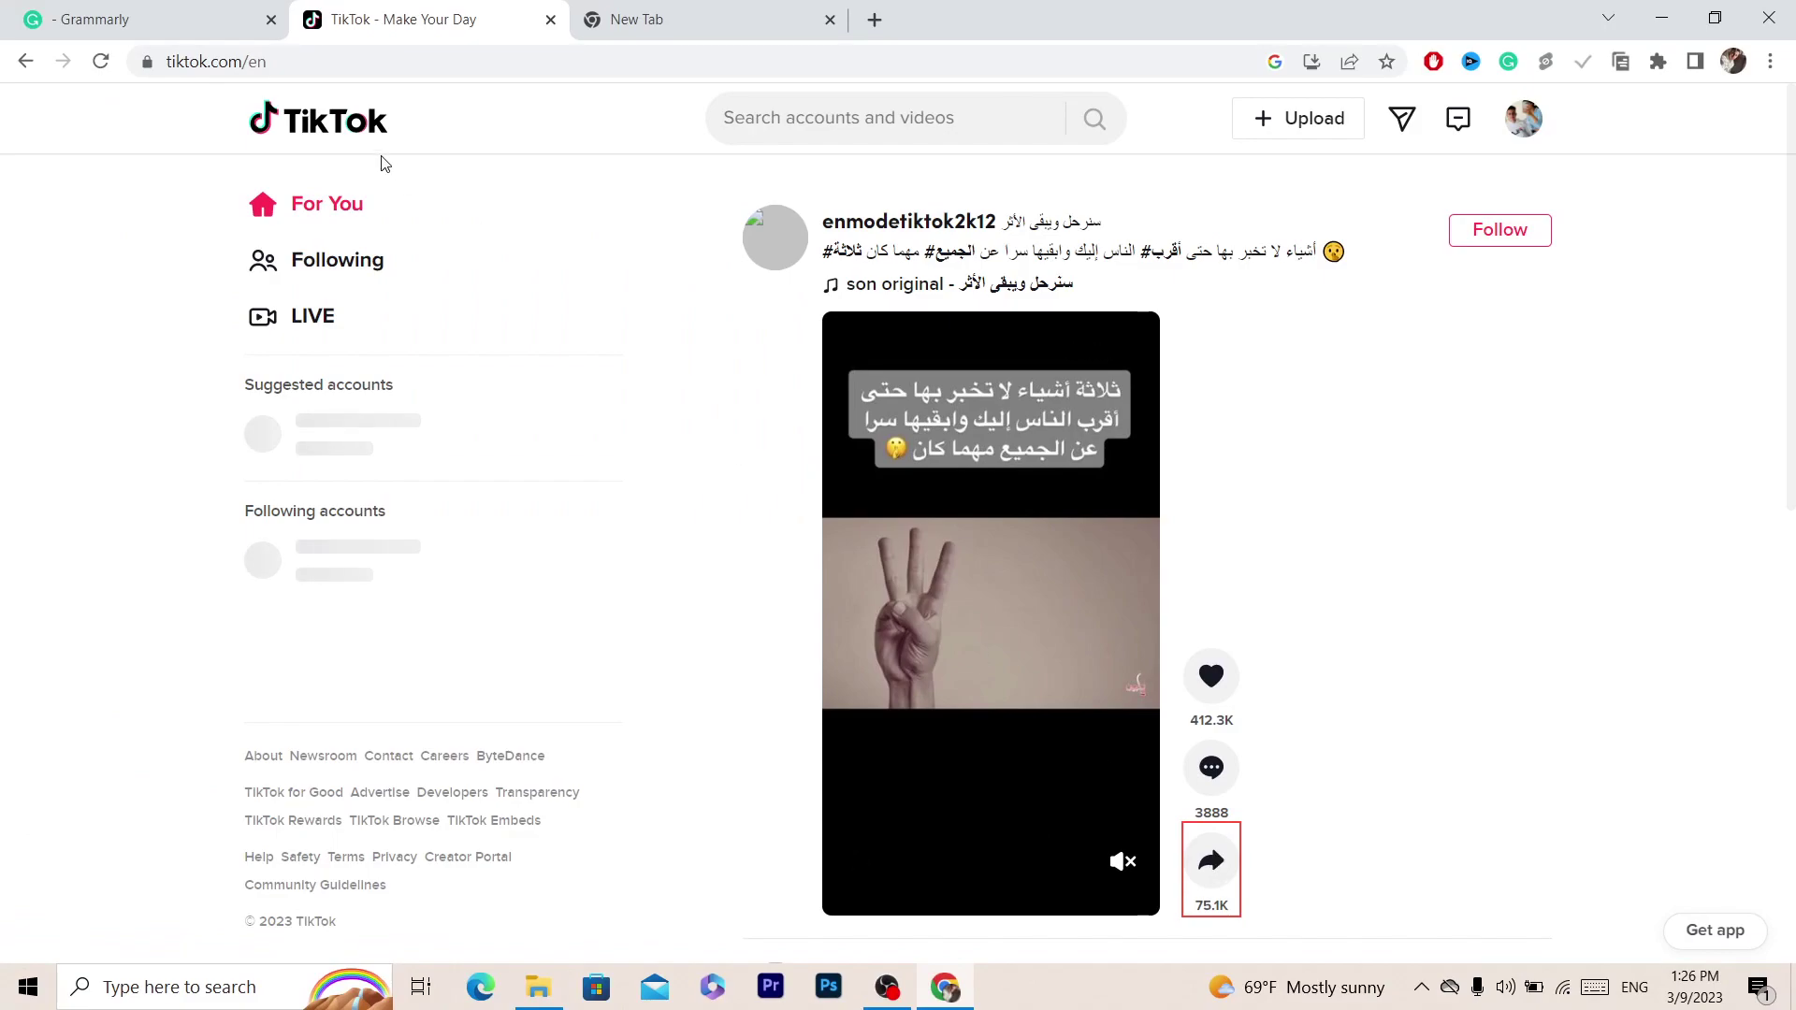
left_click(102, 64)
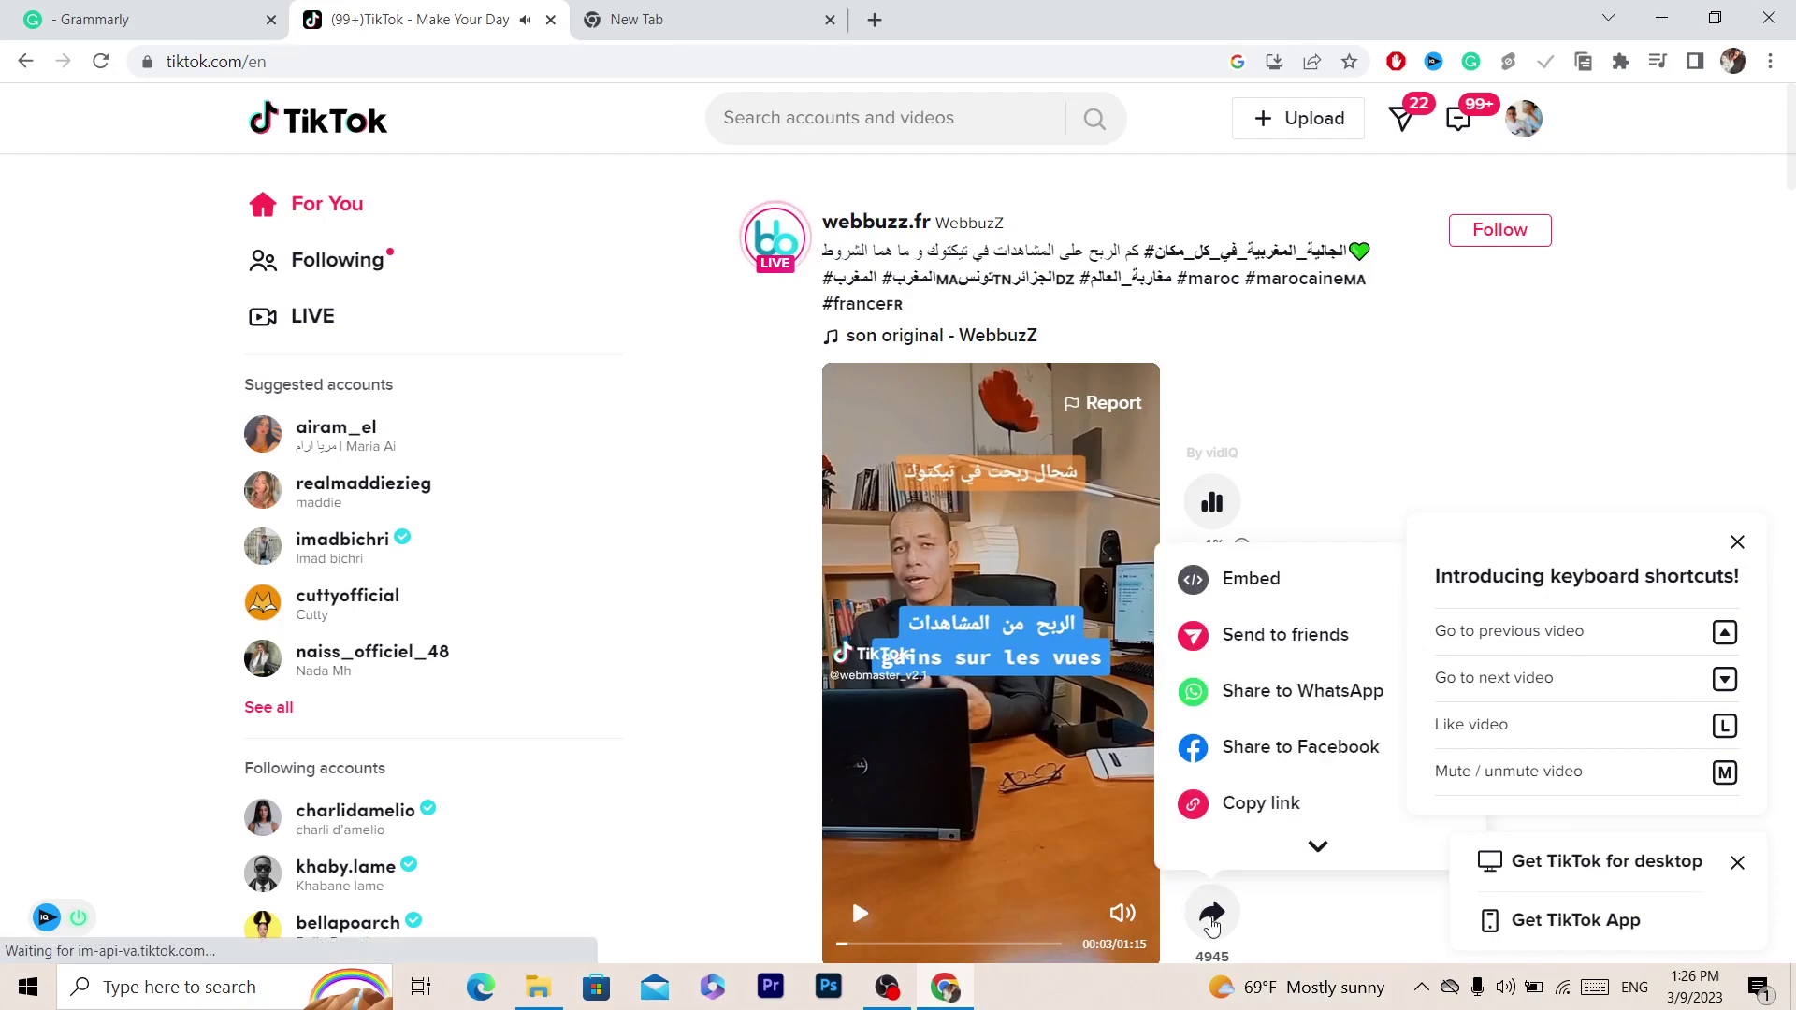
mouse_move(1211, 913)
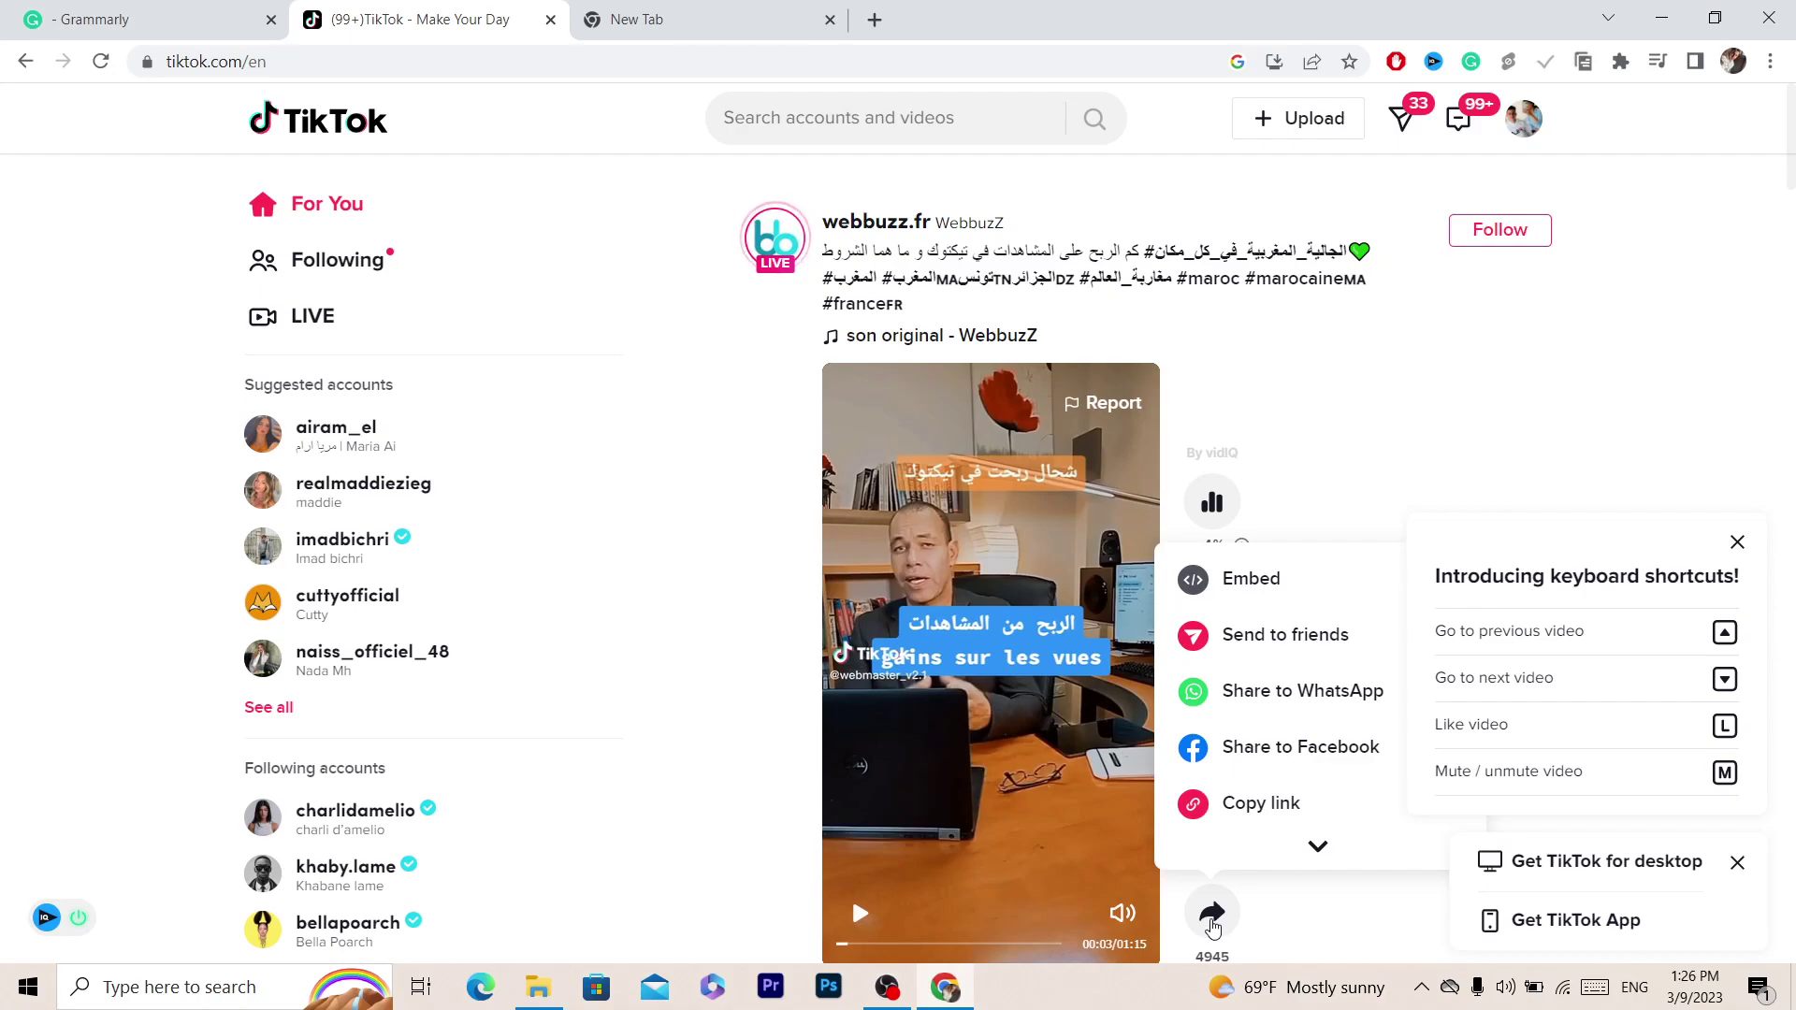
left_click(1254, 800)
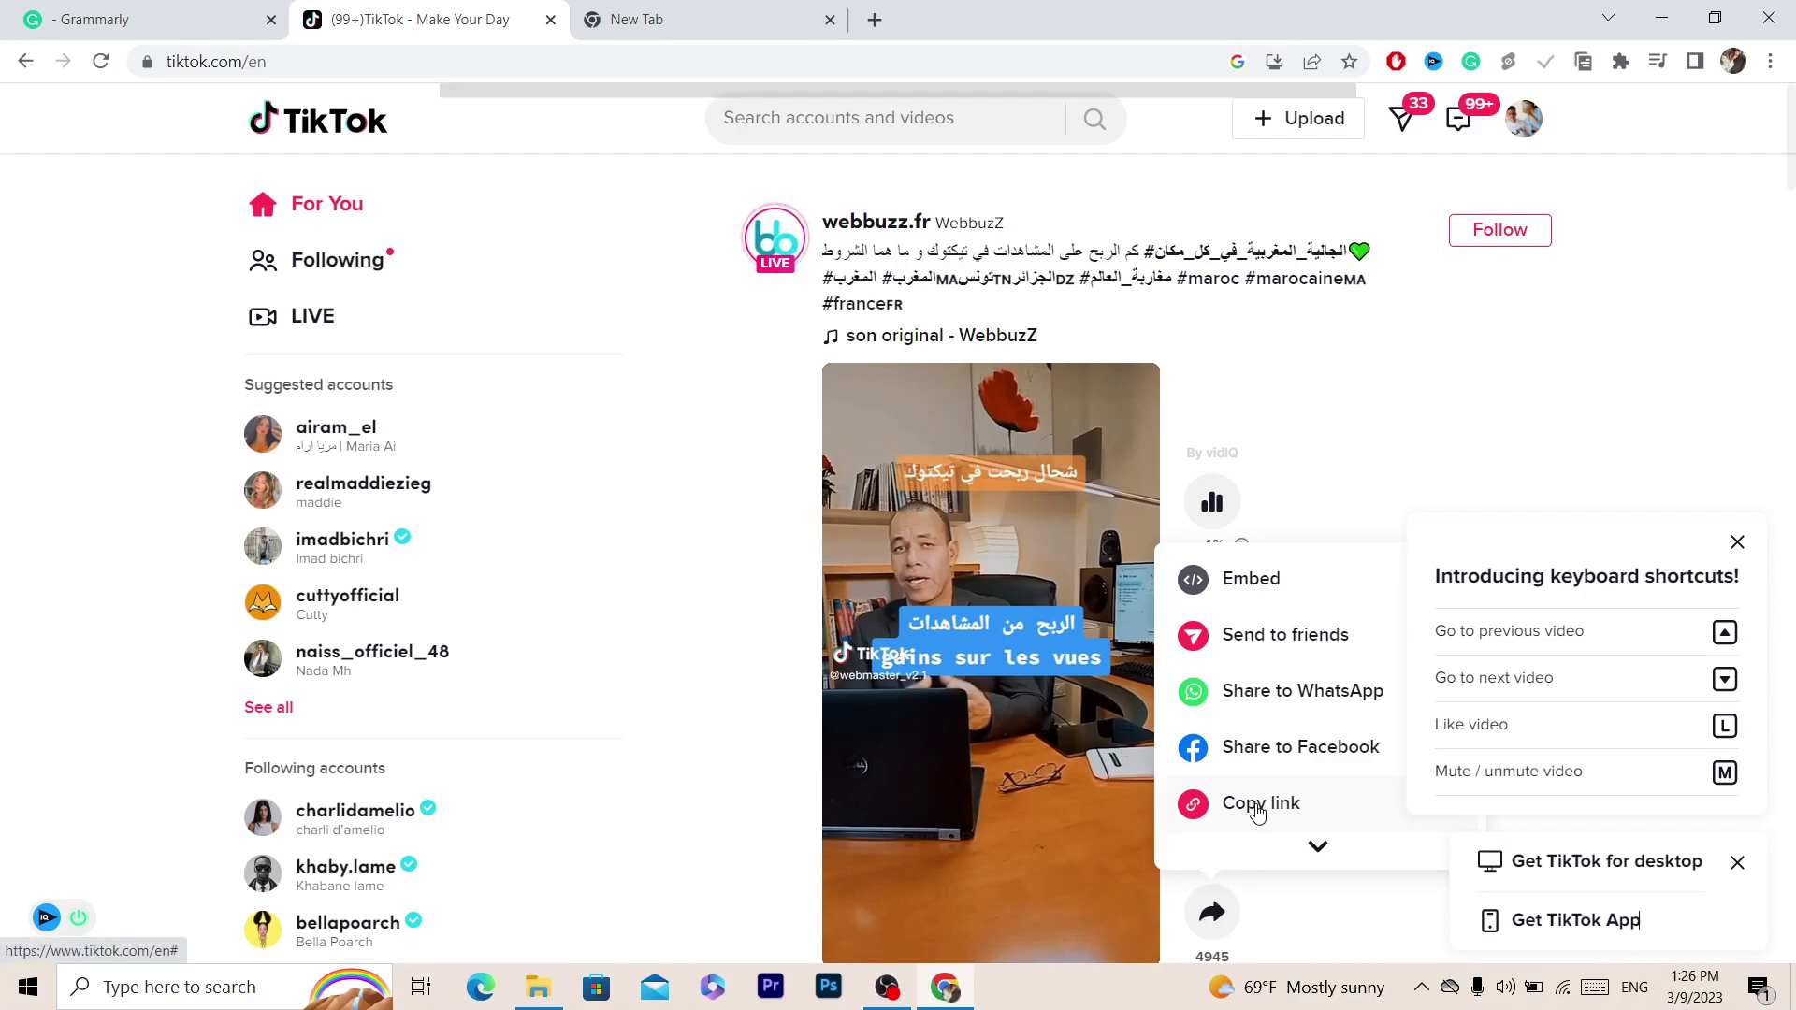
Go to snaptik.com in the new tab.
left_click(645, 10)
left_click(742, 53)
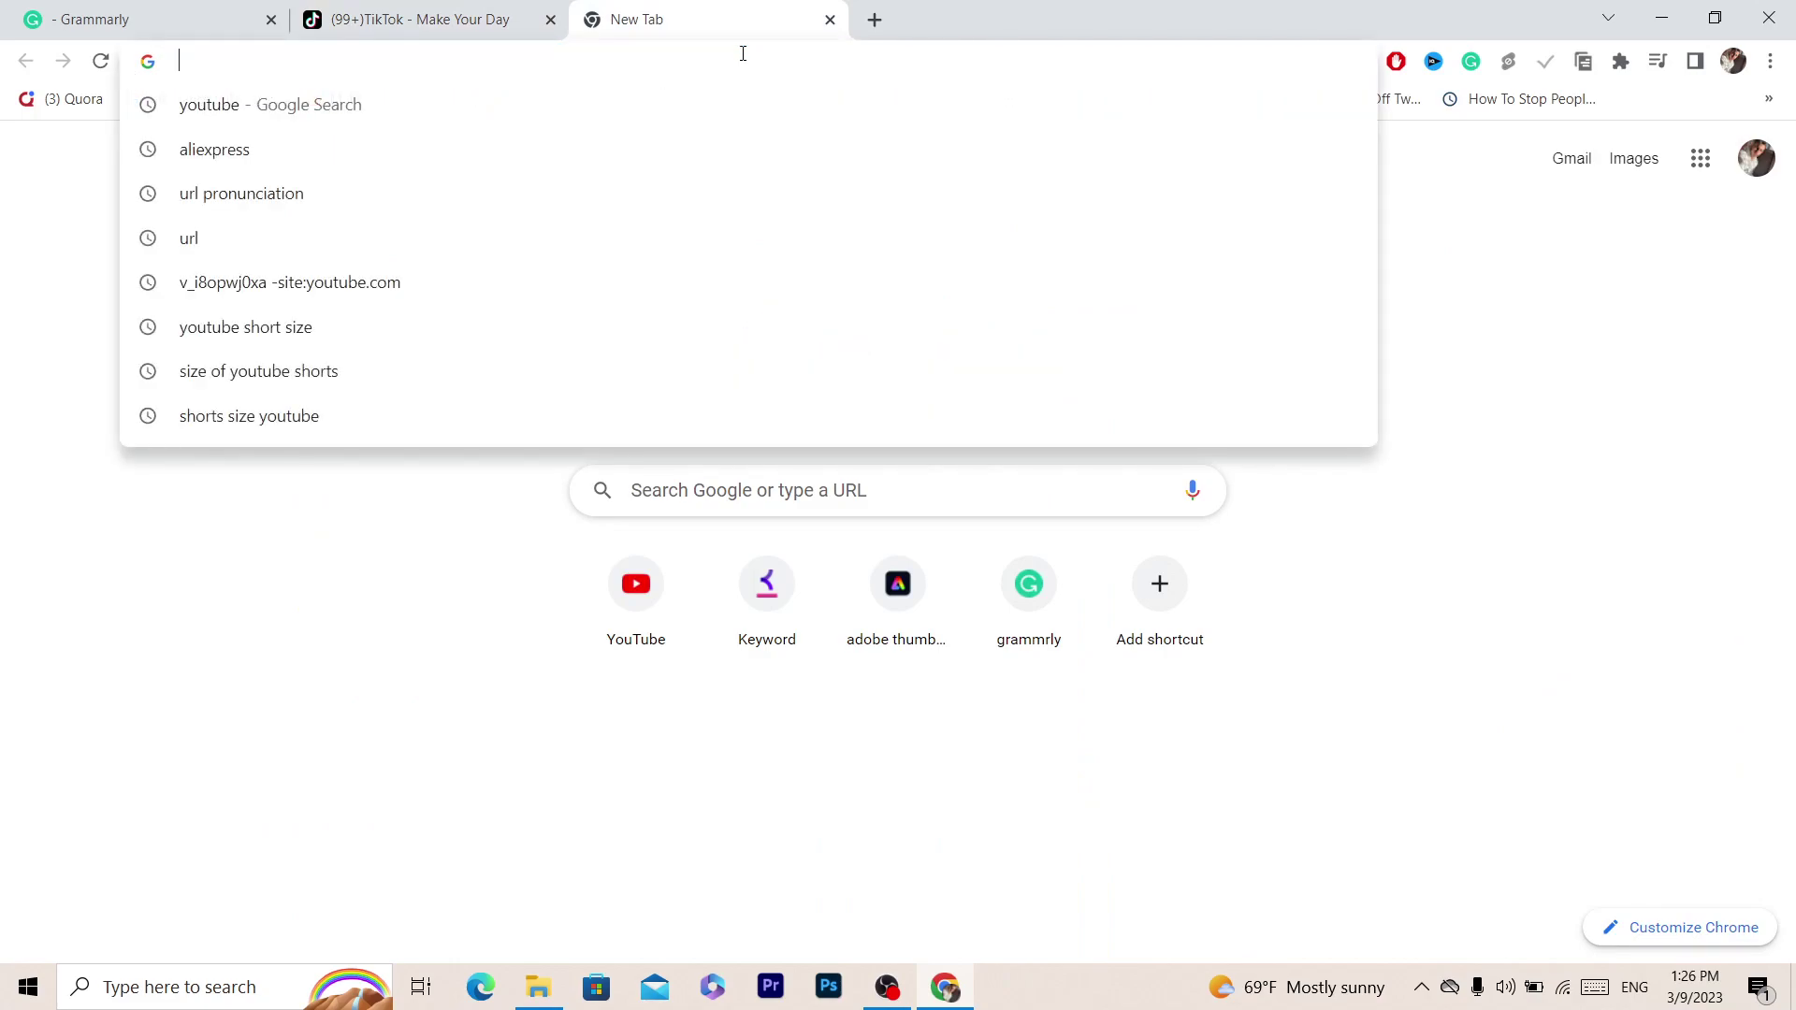
type("s")
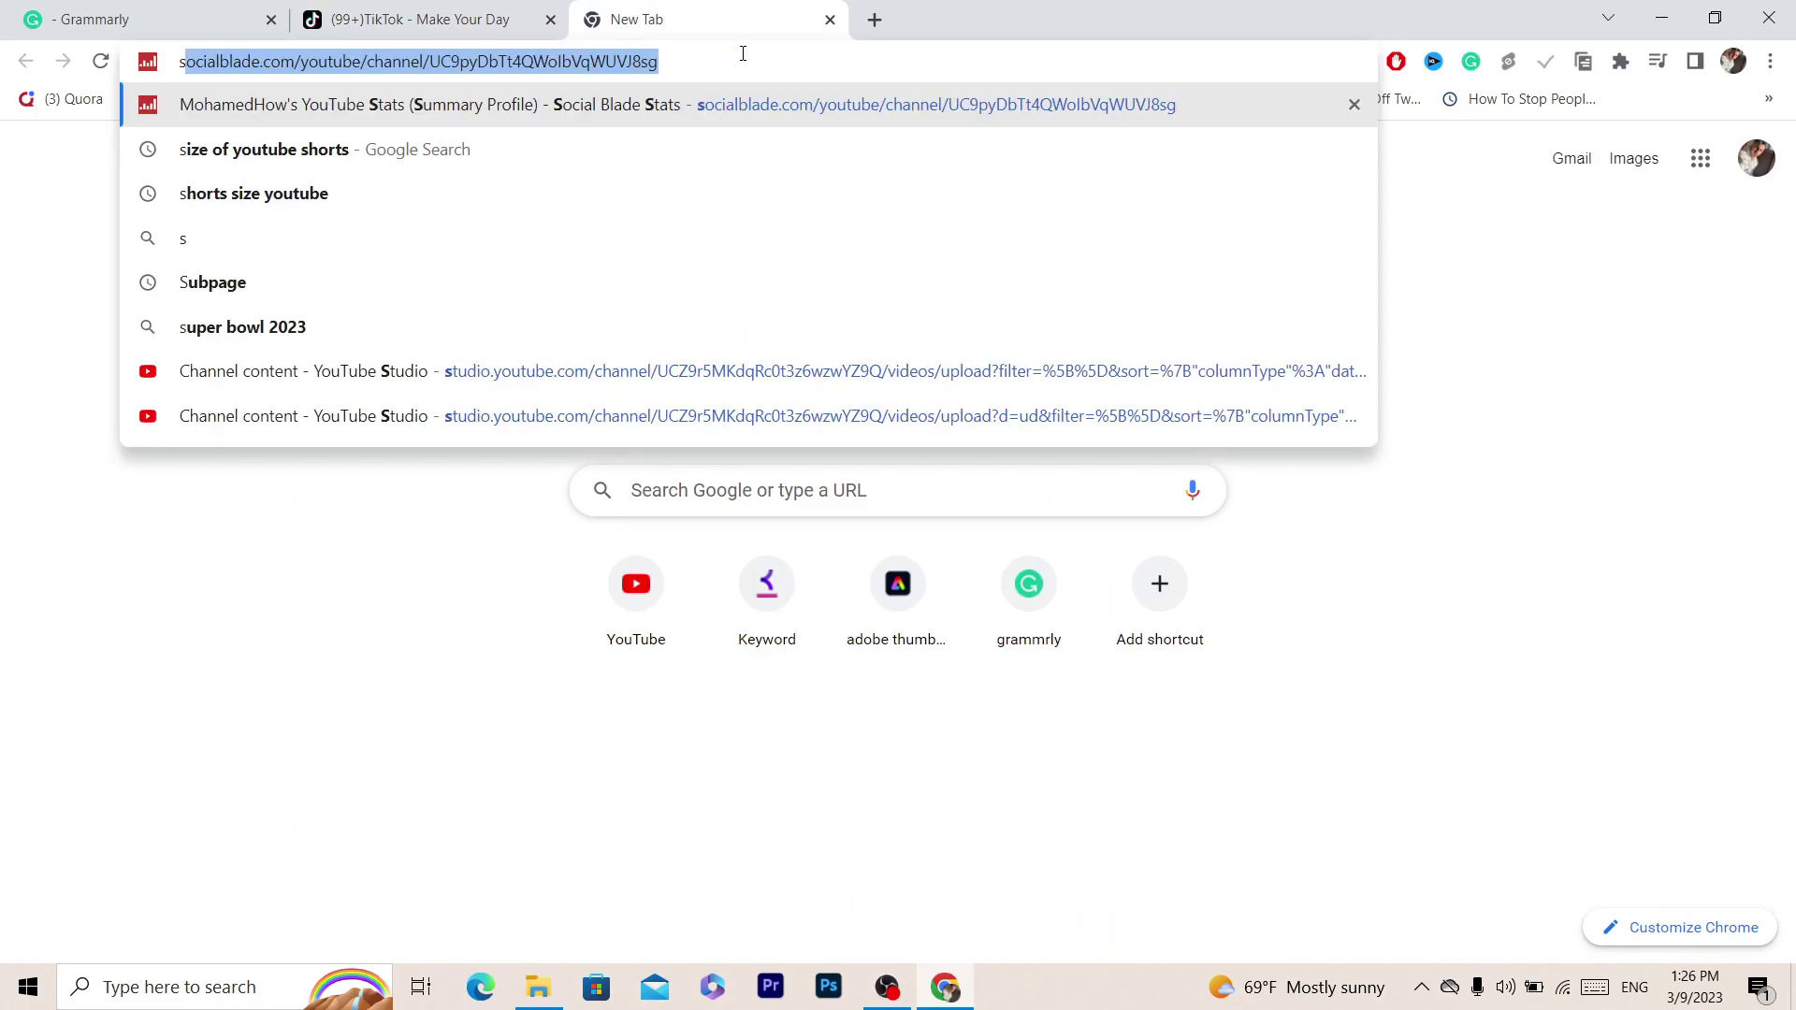
type("naptik")
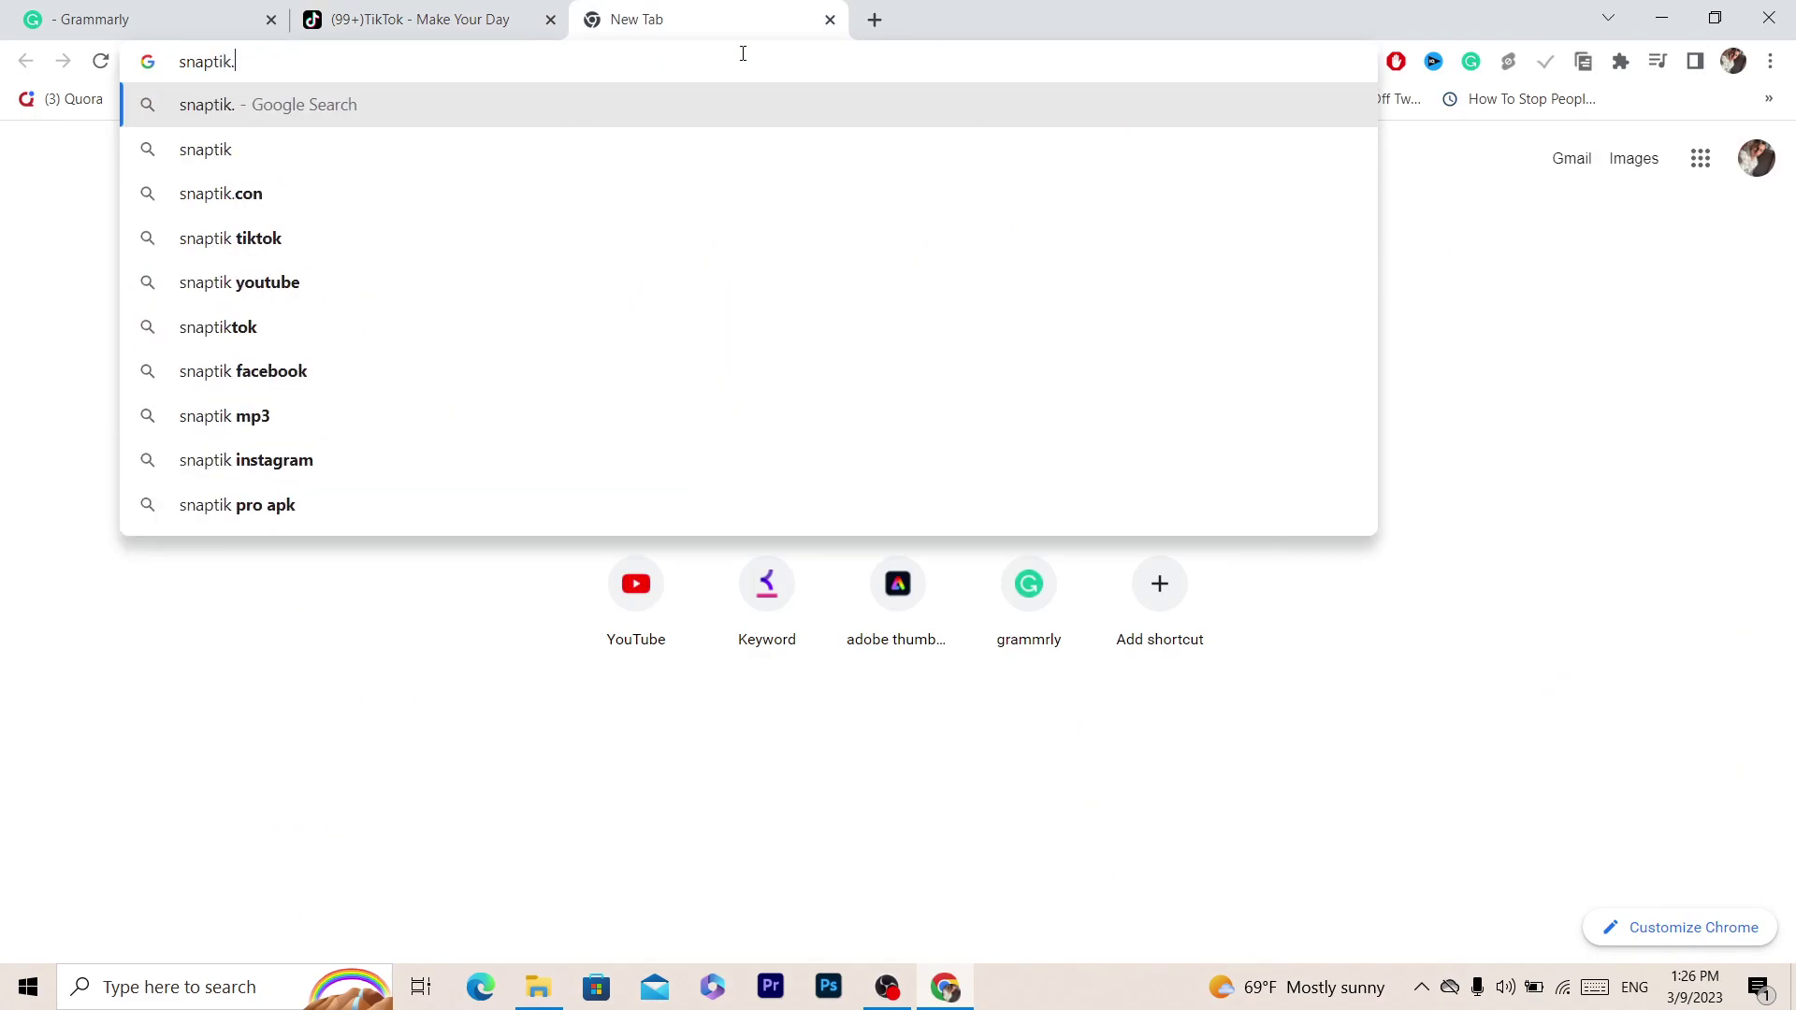
type(".com")
key("Return")
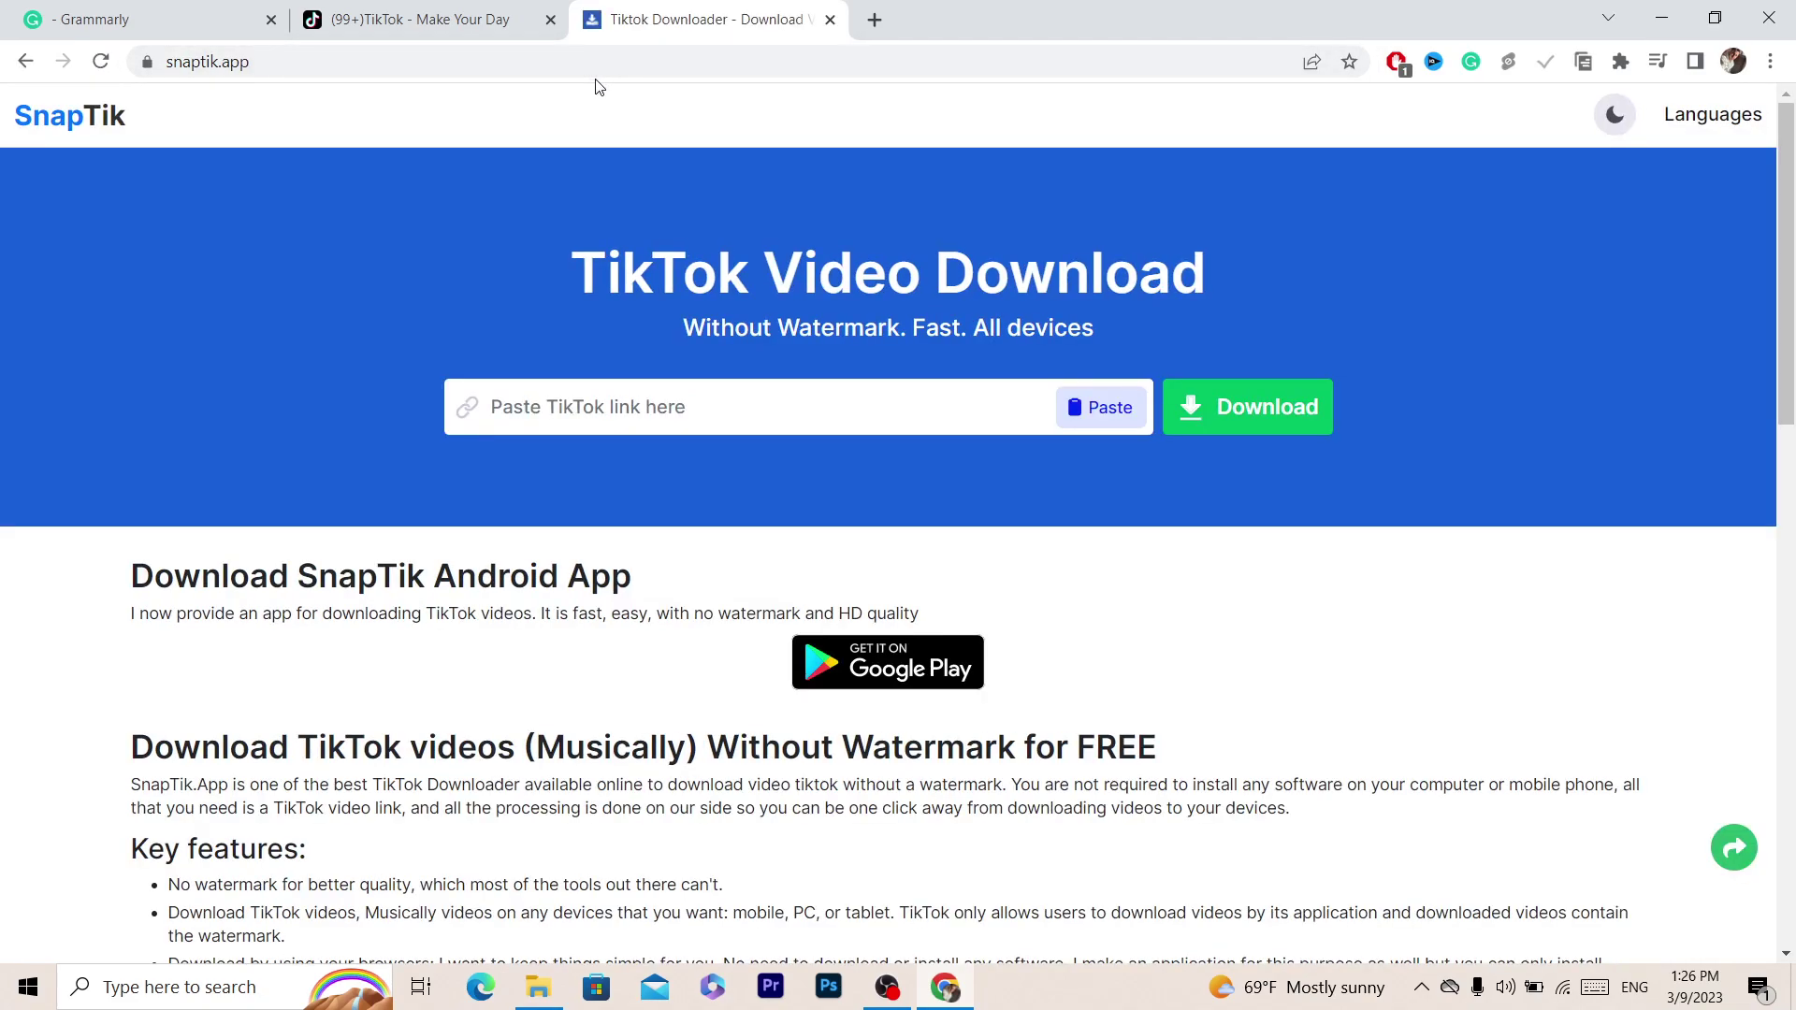
Select parts of the snaptik.app page address.
left_click(485, 63)
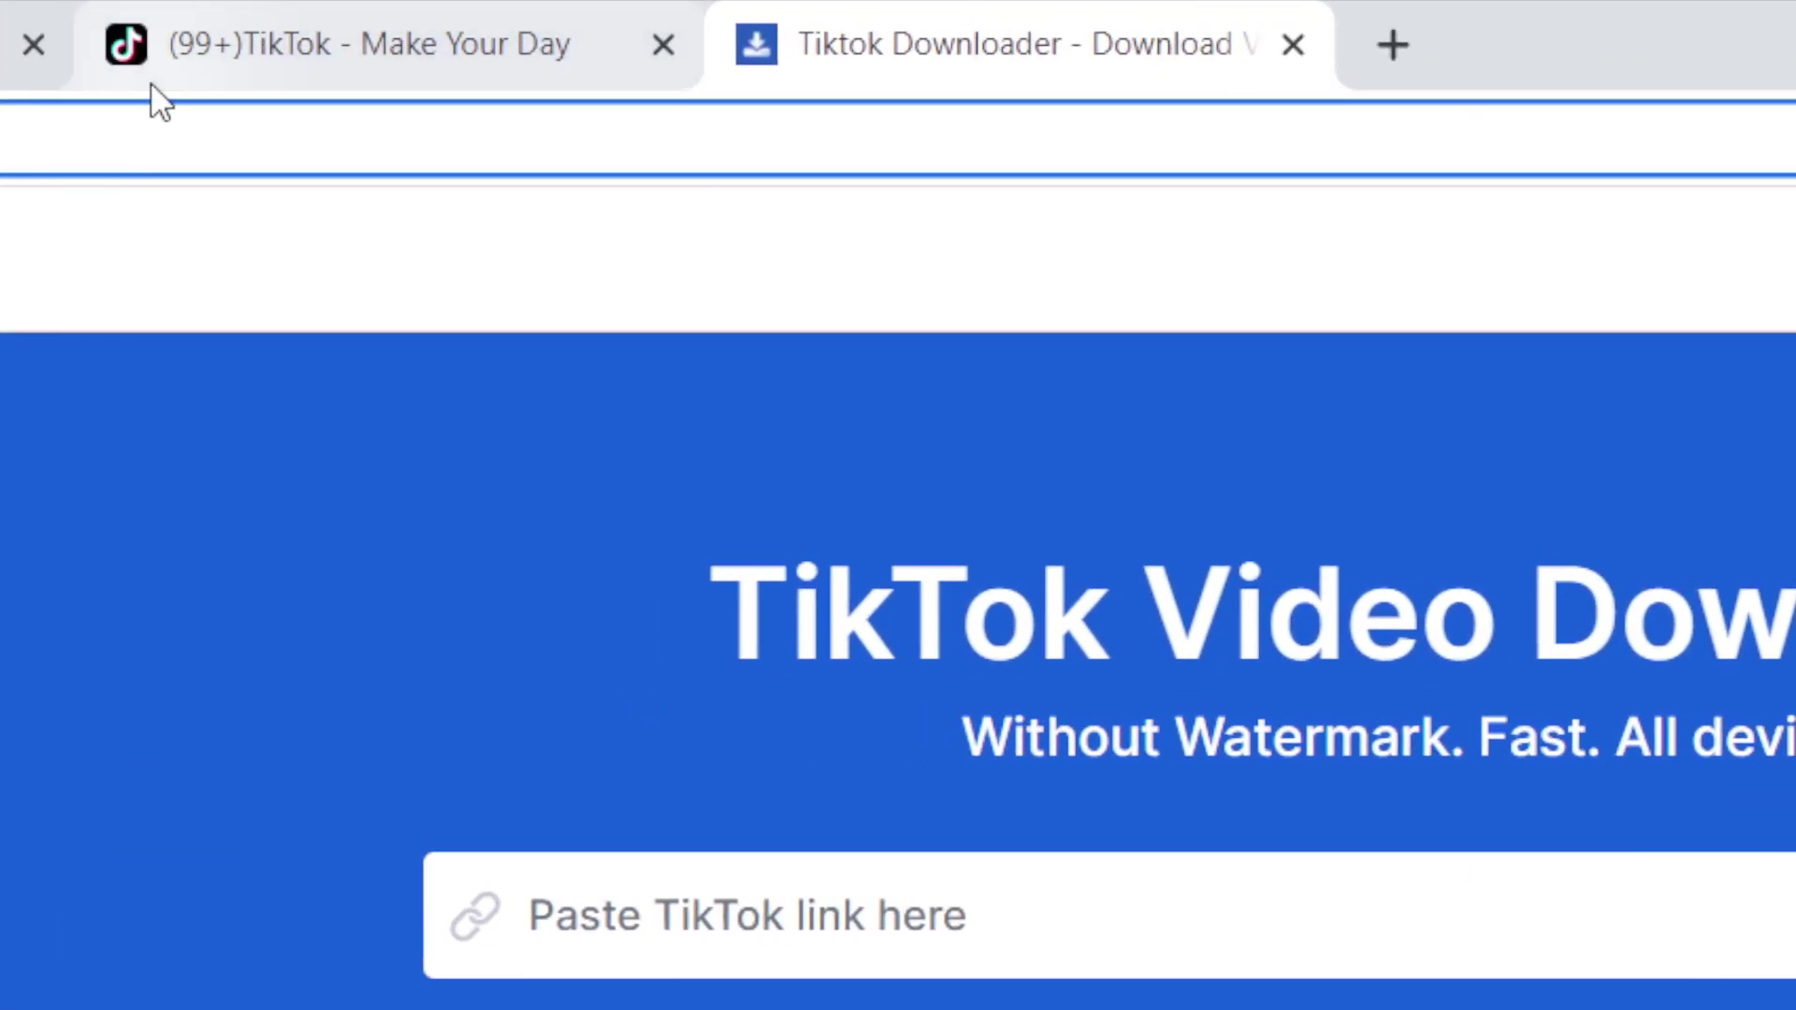
mouse_move(337, 139)
left_mouse_down()
mouse_move(159, 137)
mouse_move(154, 162)
left_mouse_up()
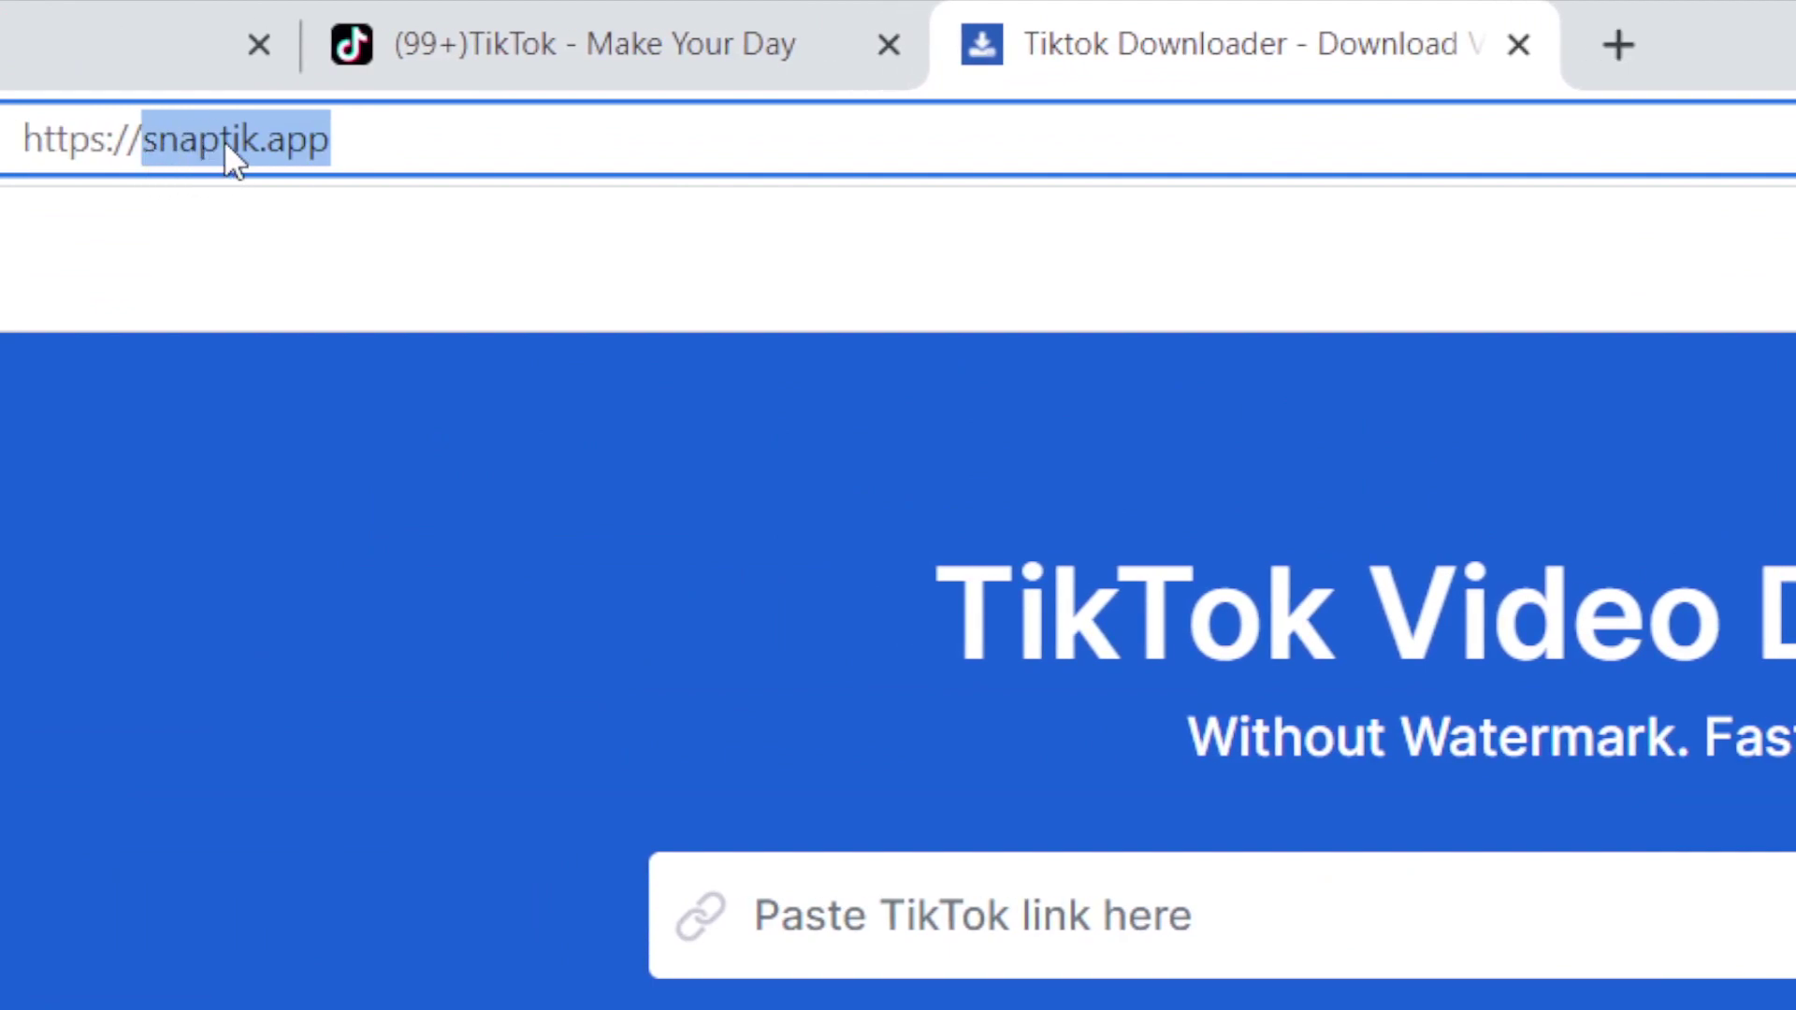
left_click(360, 130)
double_click(361, 129)
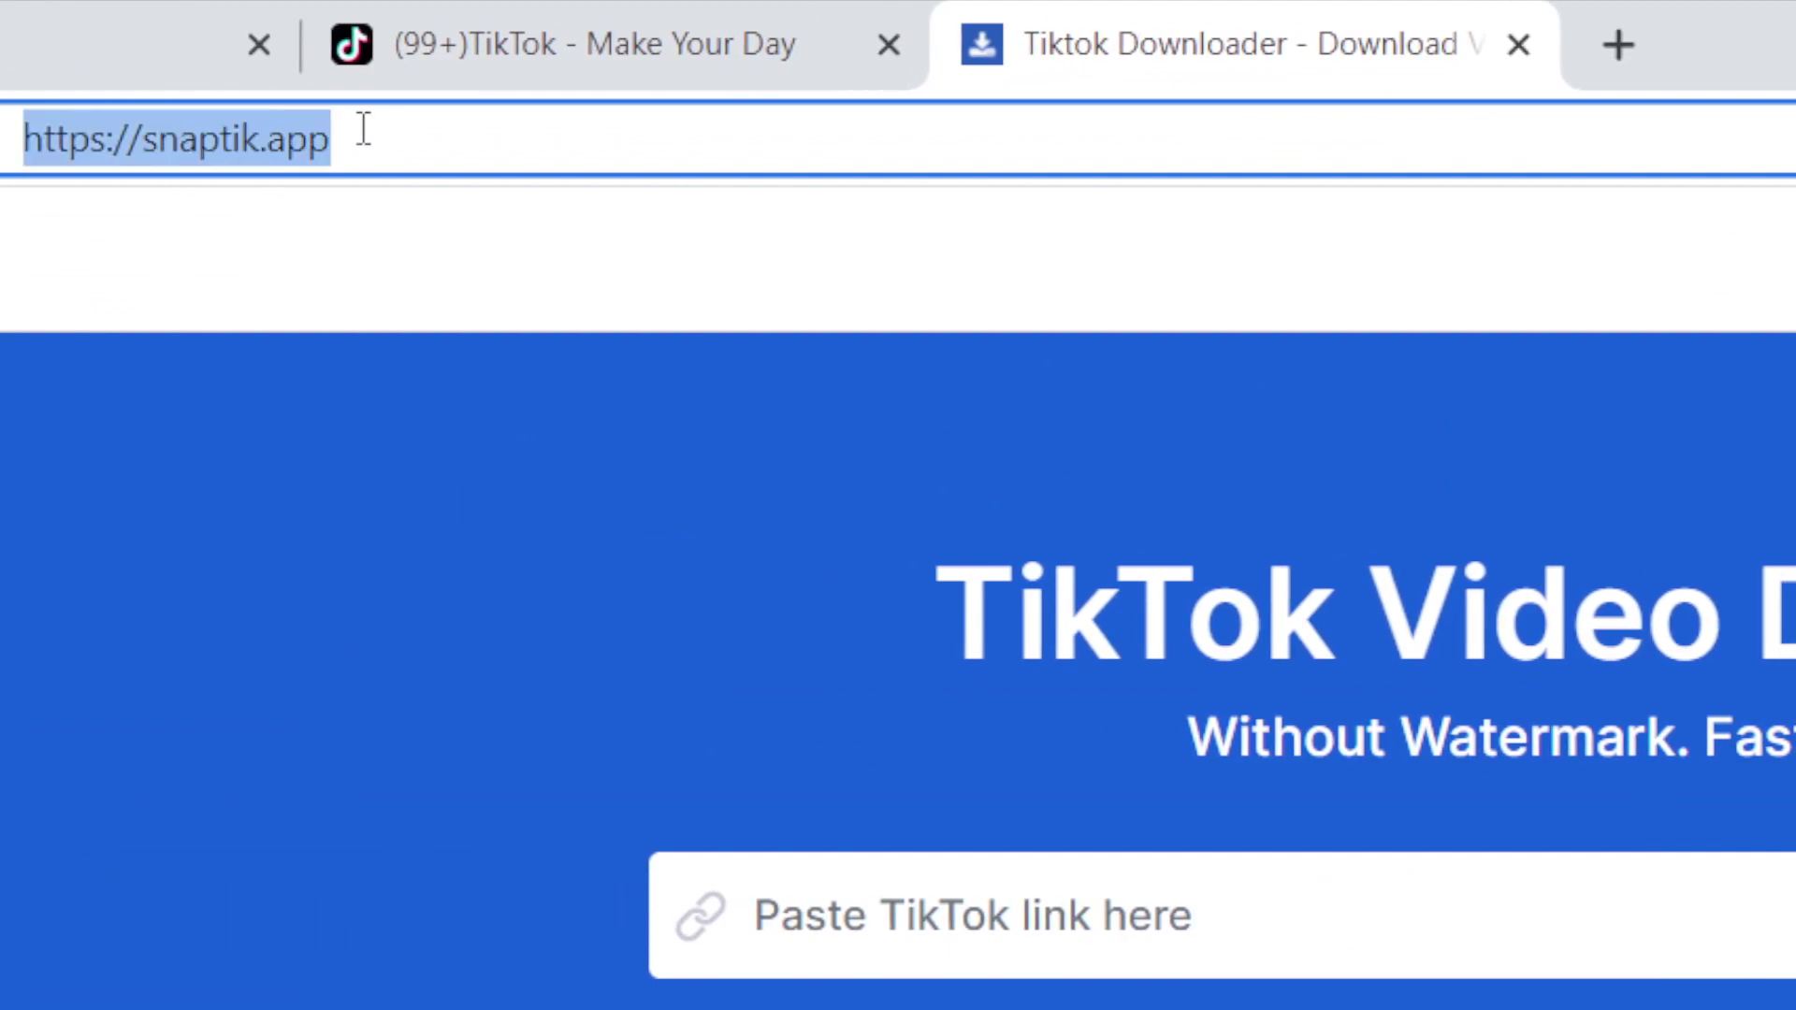
left_click(504, 145)
left_click_drag(504, 145, 154, 147)
Paste the TikTok link into SnapTik's 'Paste TikTok link here' field and run Download.
left_click(621, 154)
left_click(1082, 854)
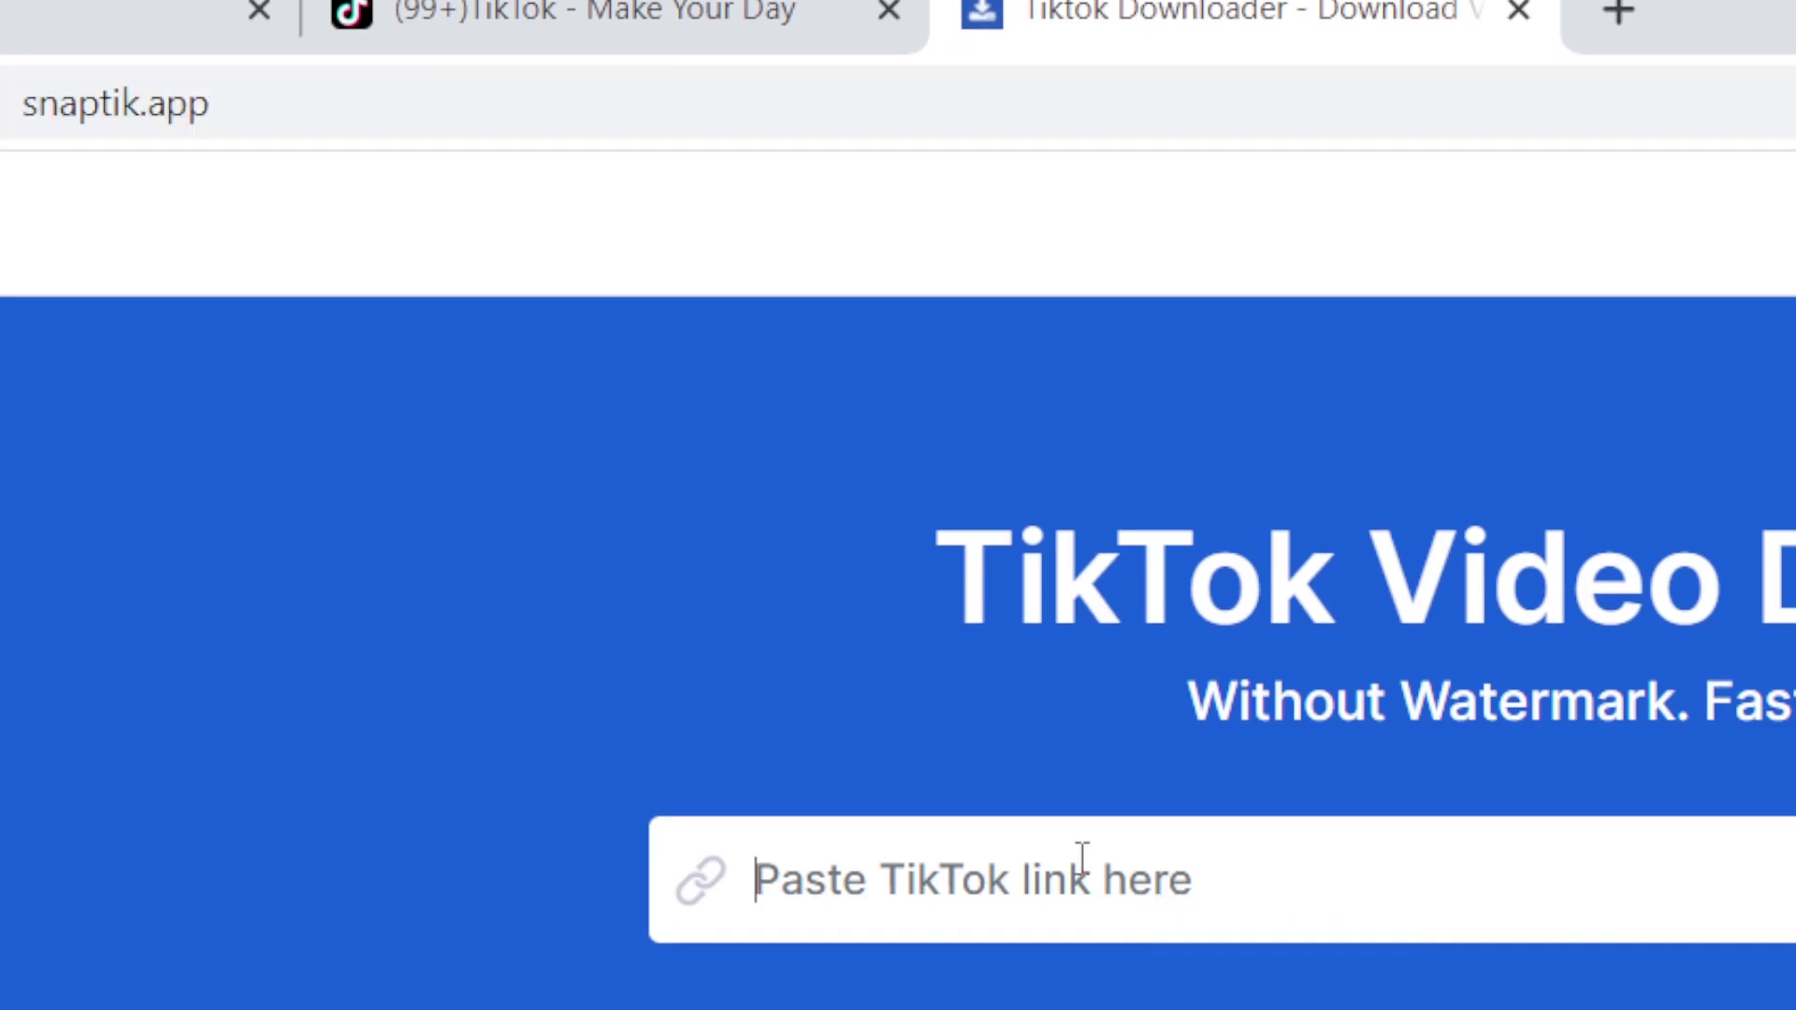
key("ctrl+v")
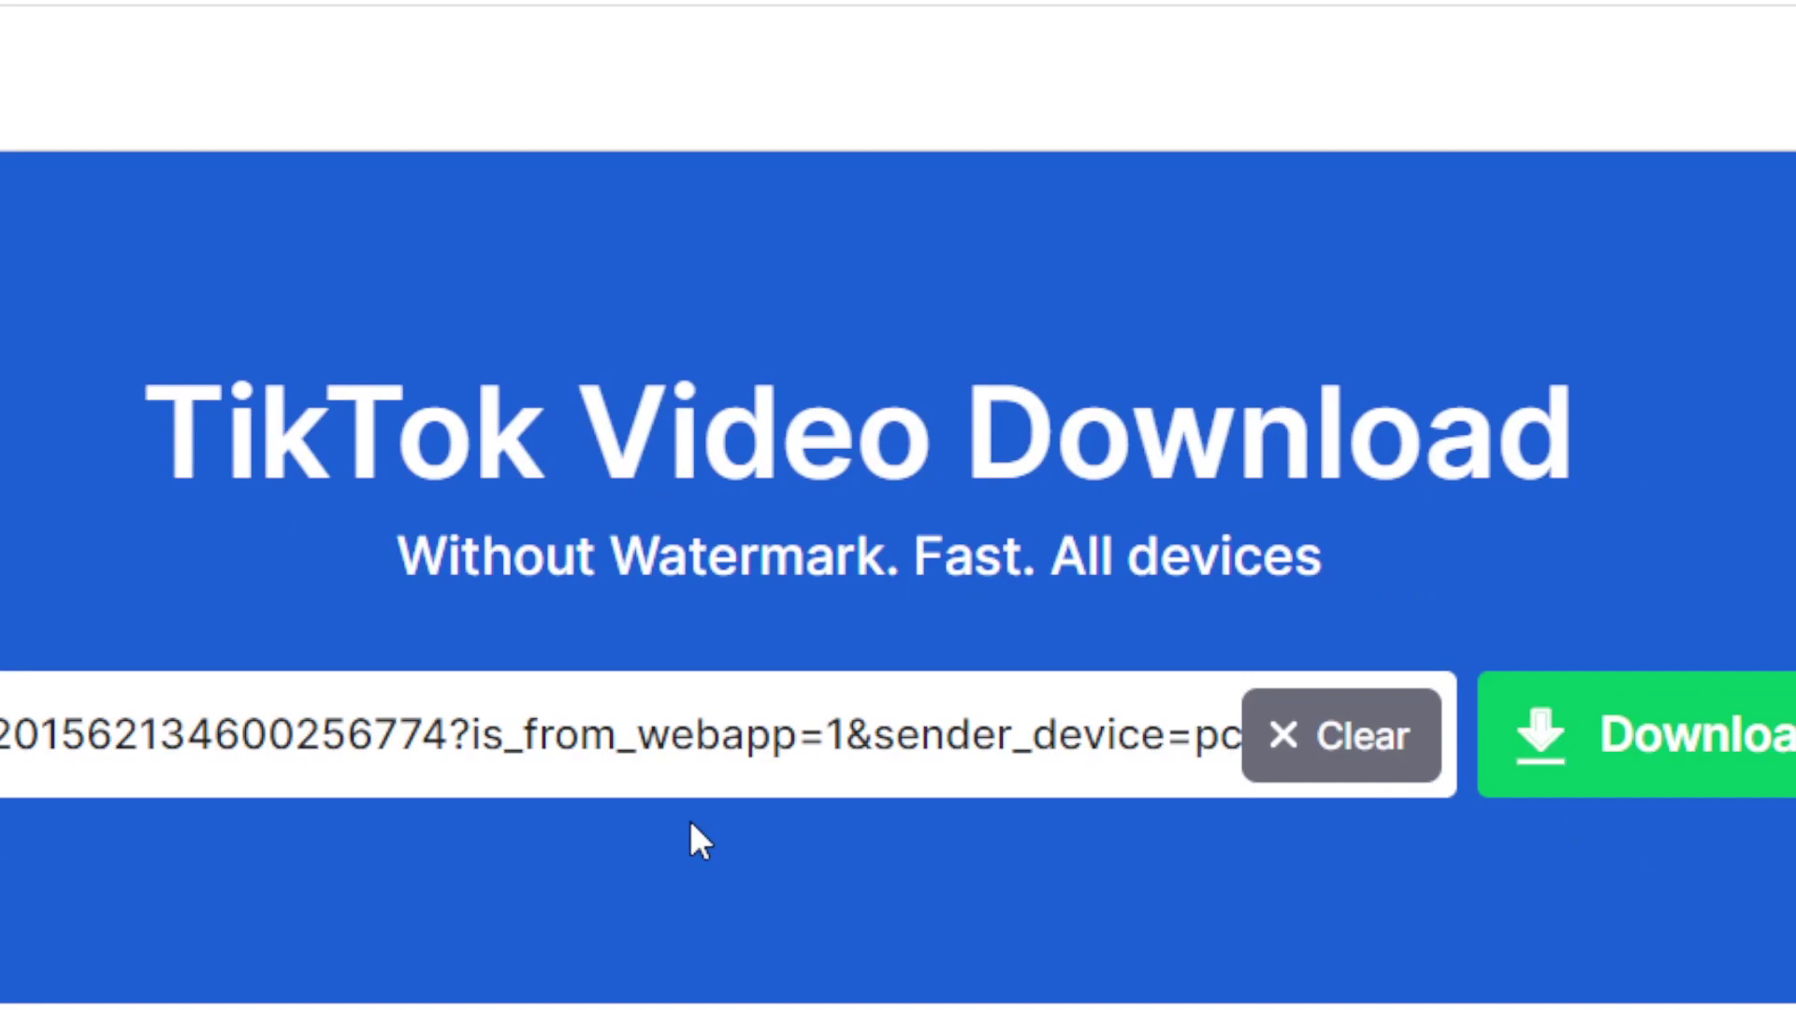
triple_click(601, 744)
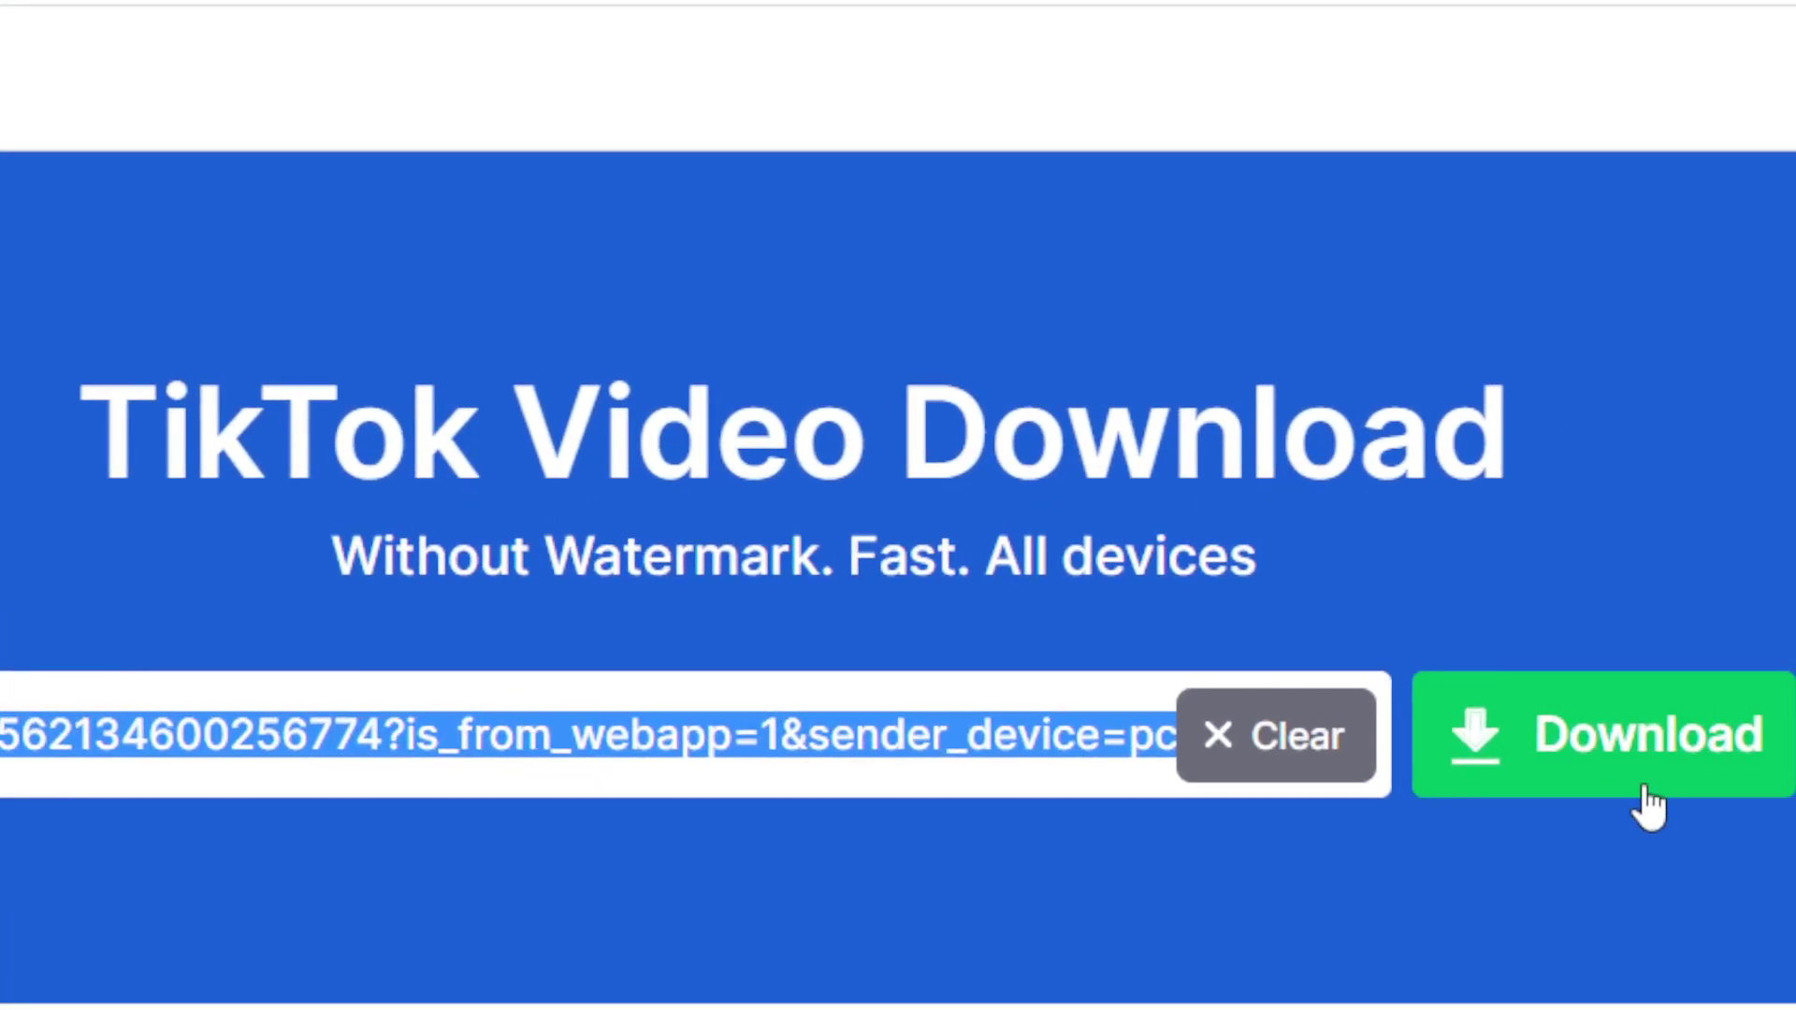
left_click(1643, 799)
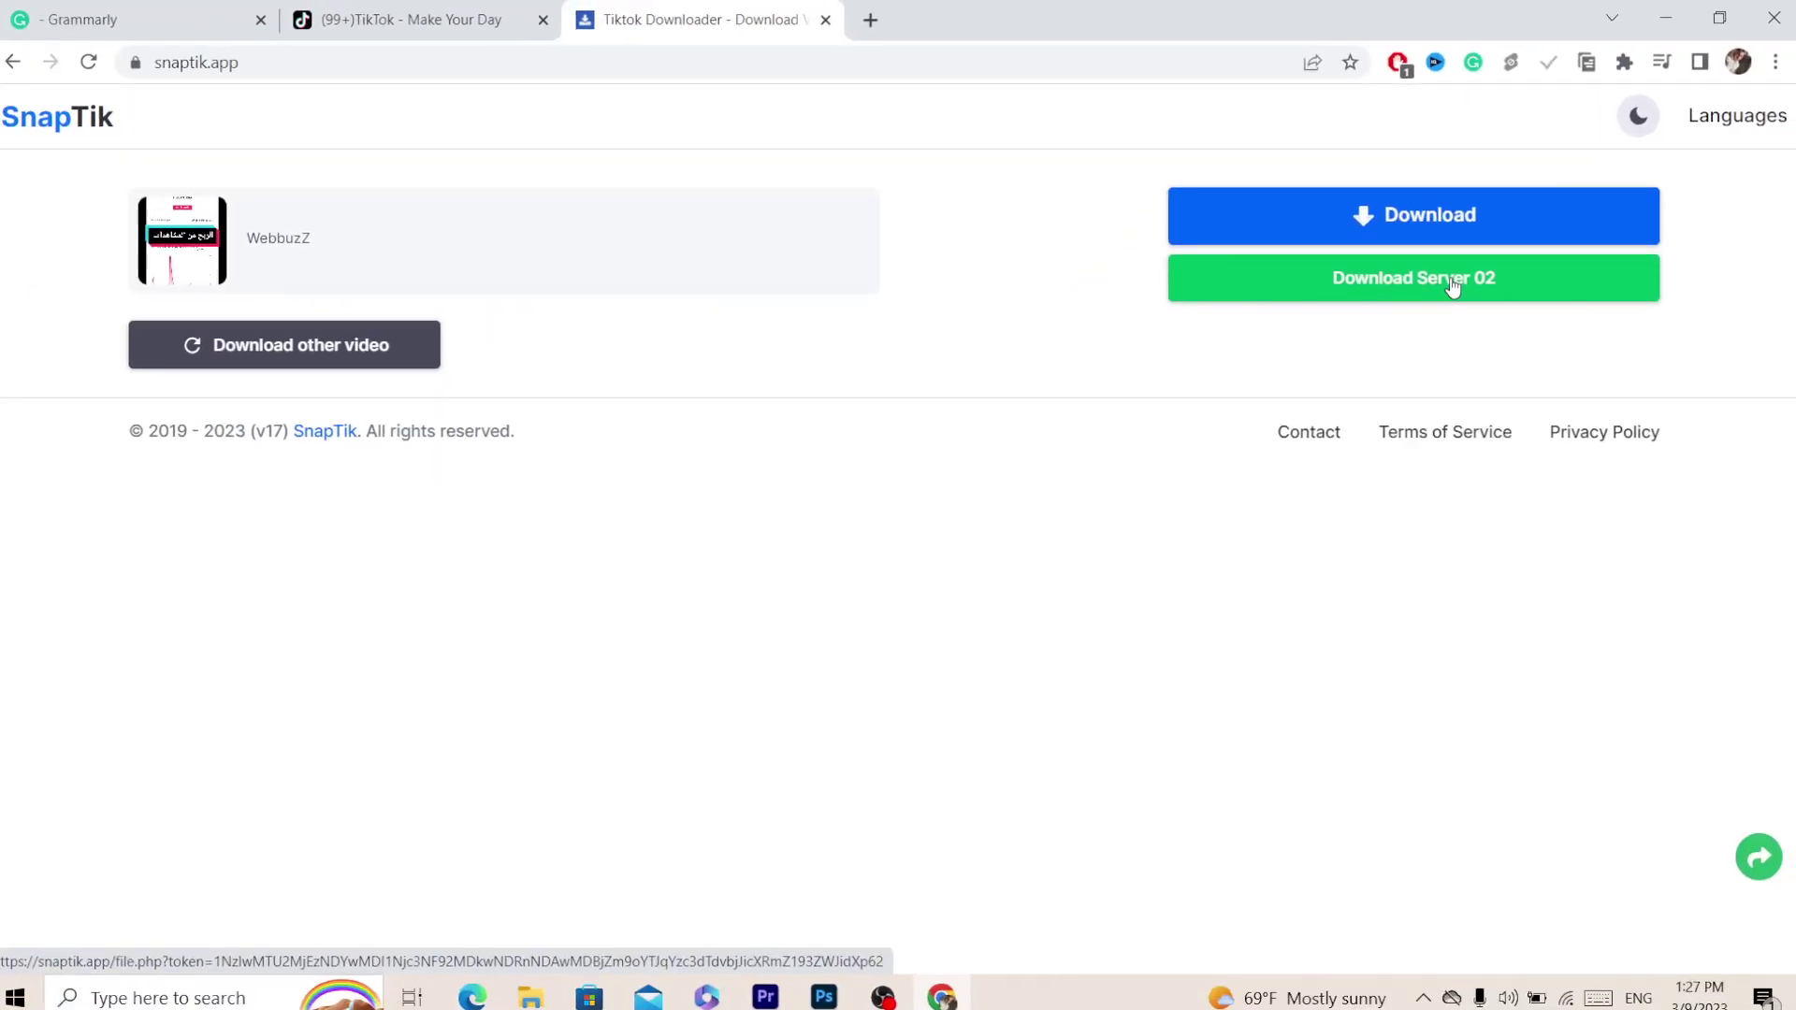
Download the WebbuzZ video as an mp4, play it from the downloads bar, then close the player.
left_click(1448, 274)
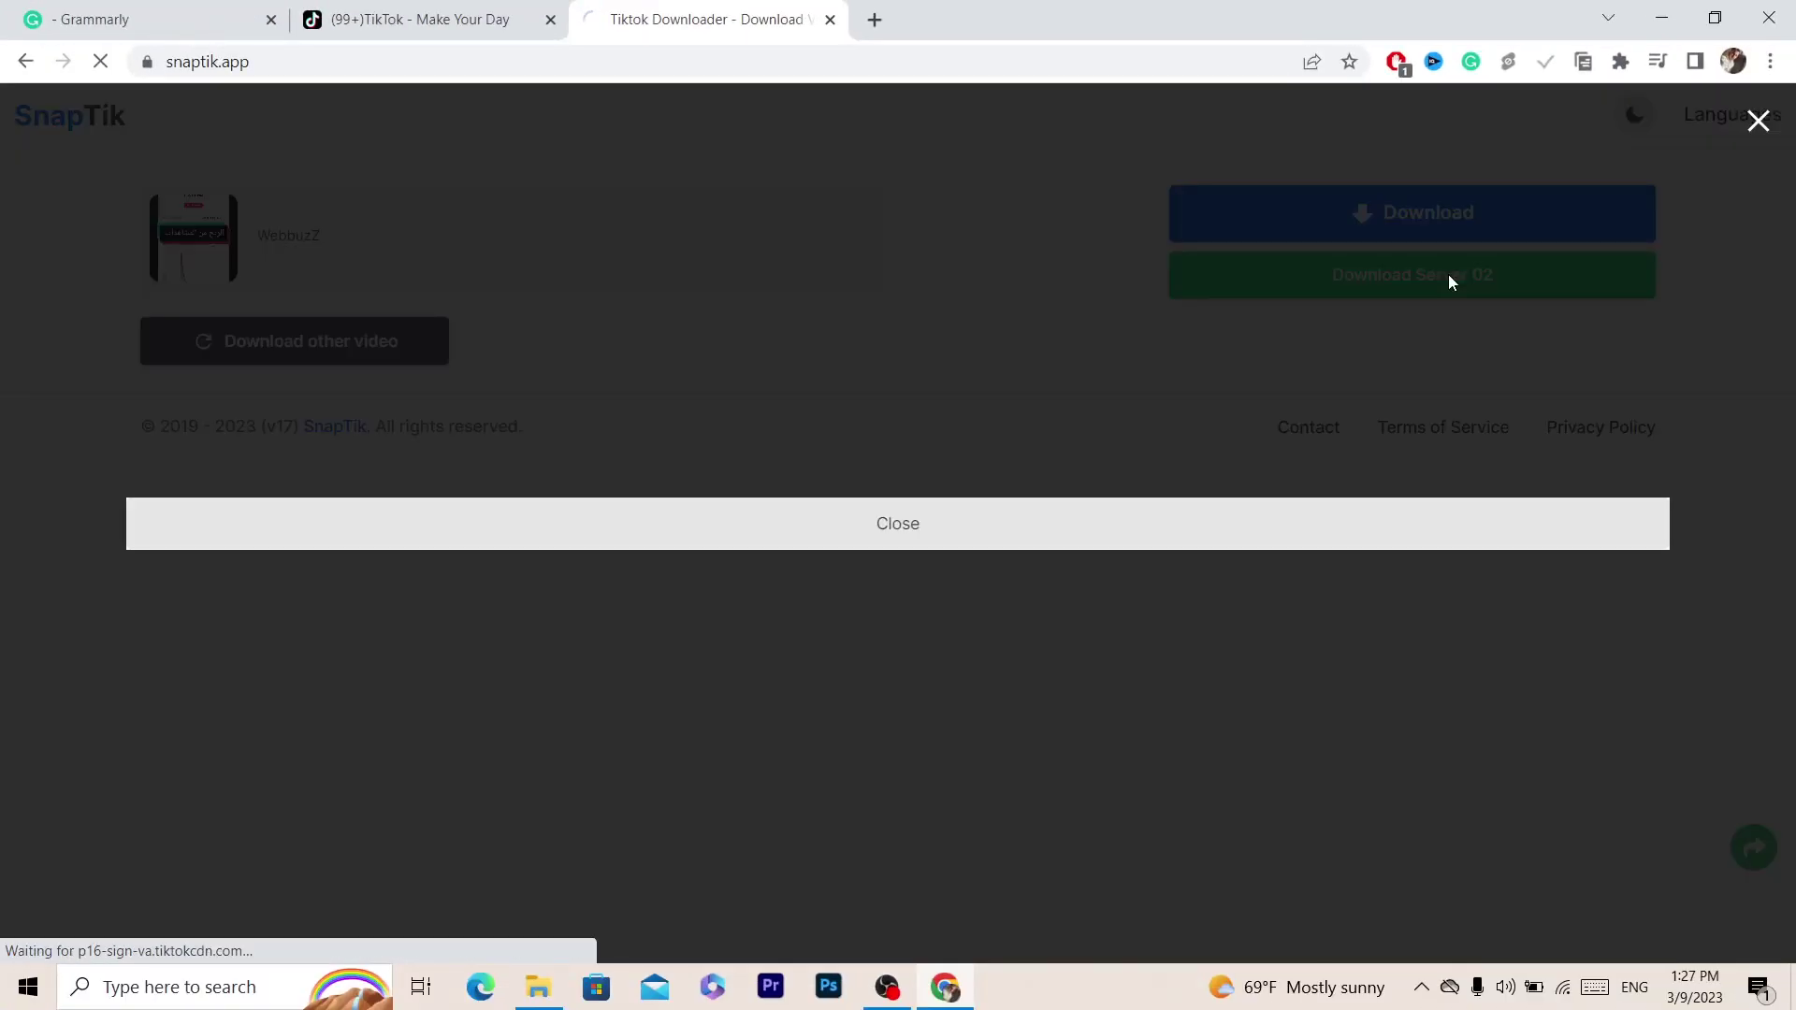
left_click(695, 59)
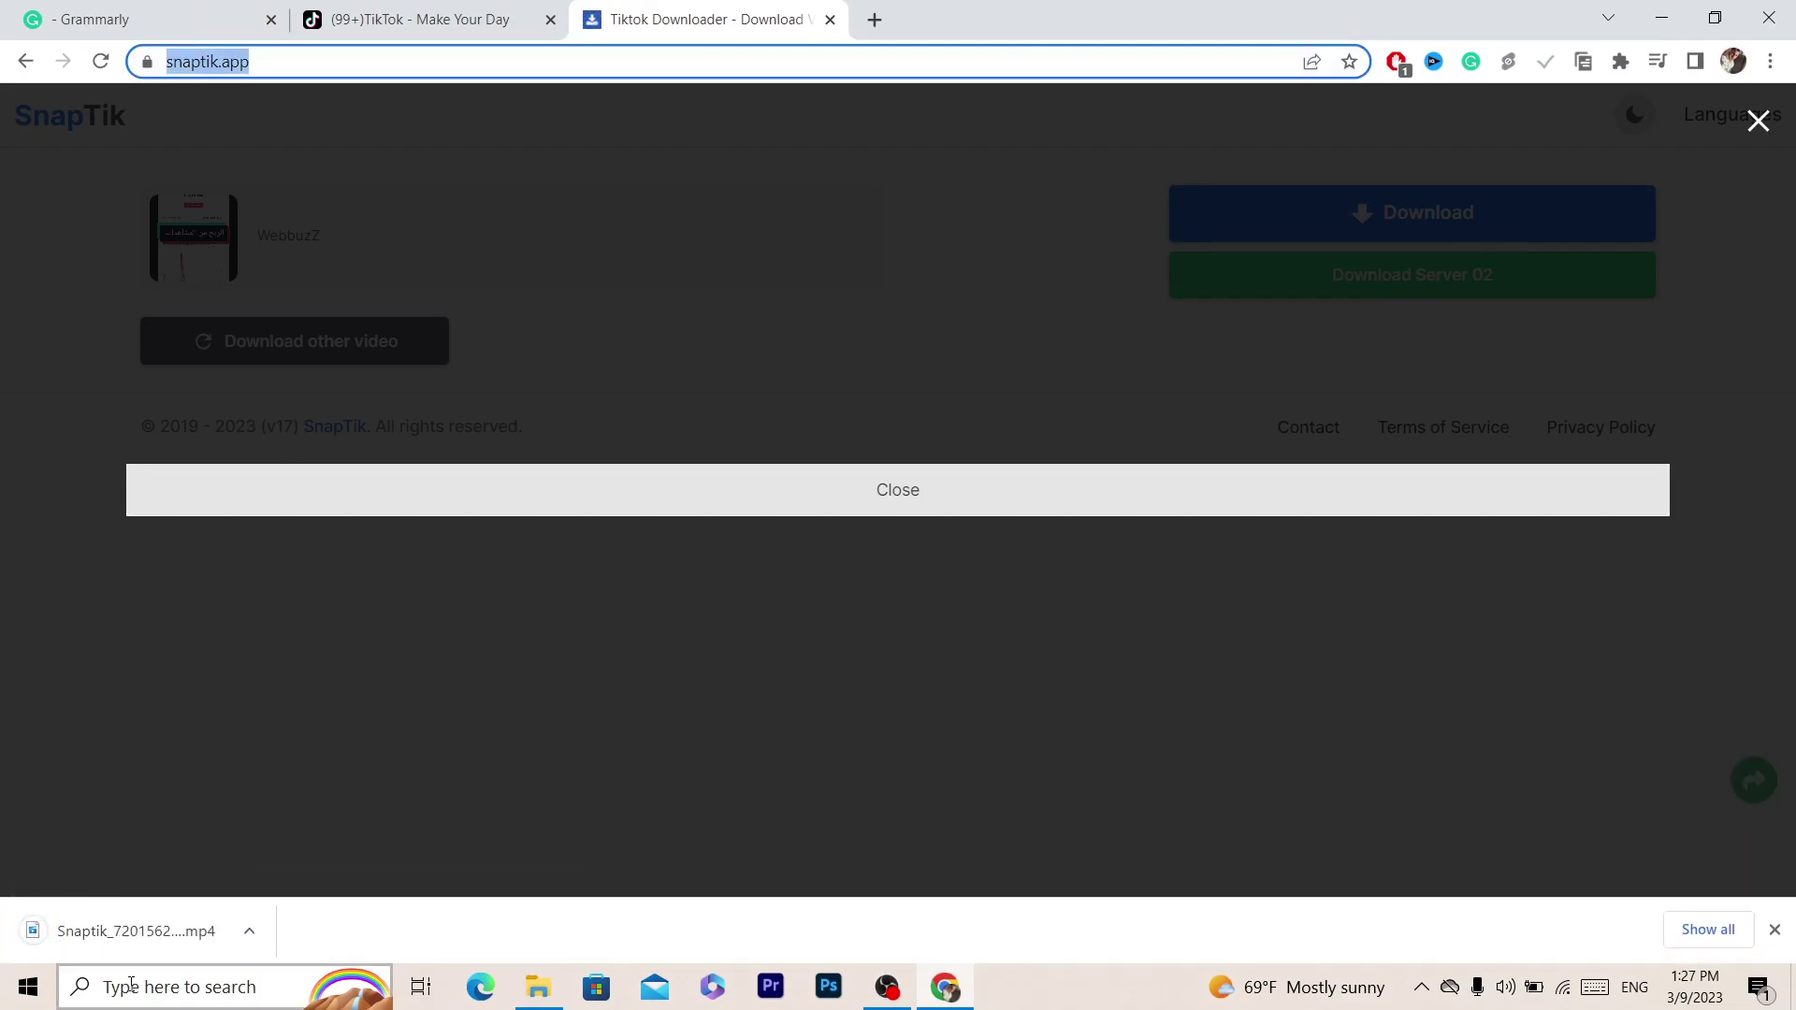
left_click(73, 935)
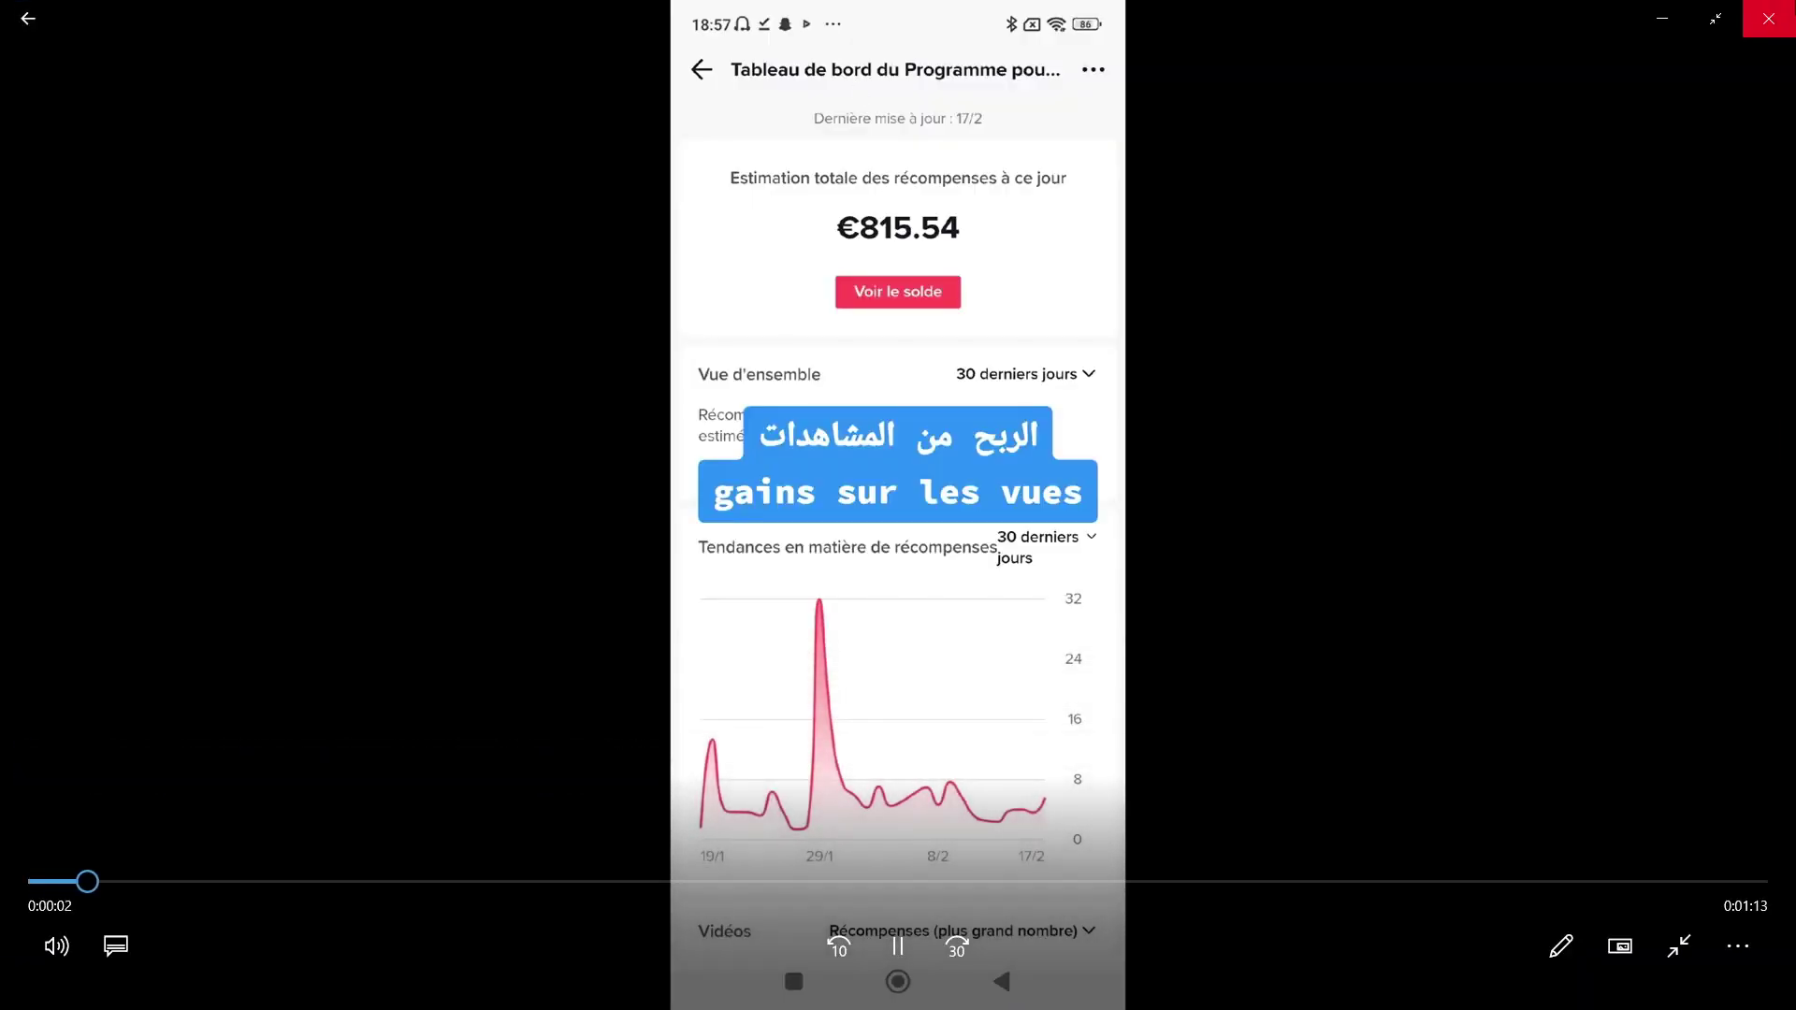
left_click(1768, 19)
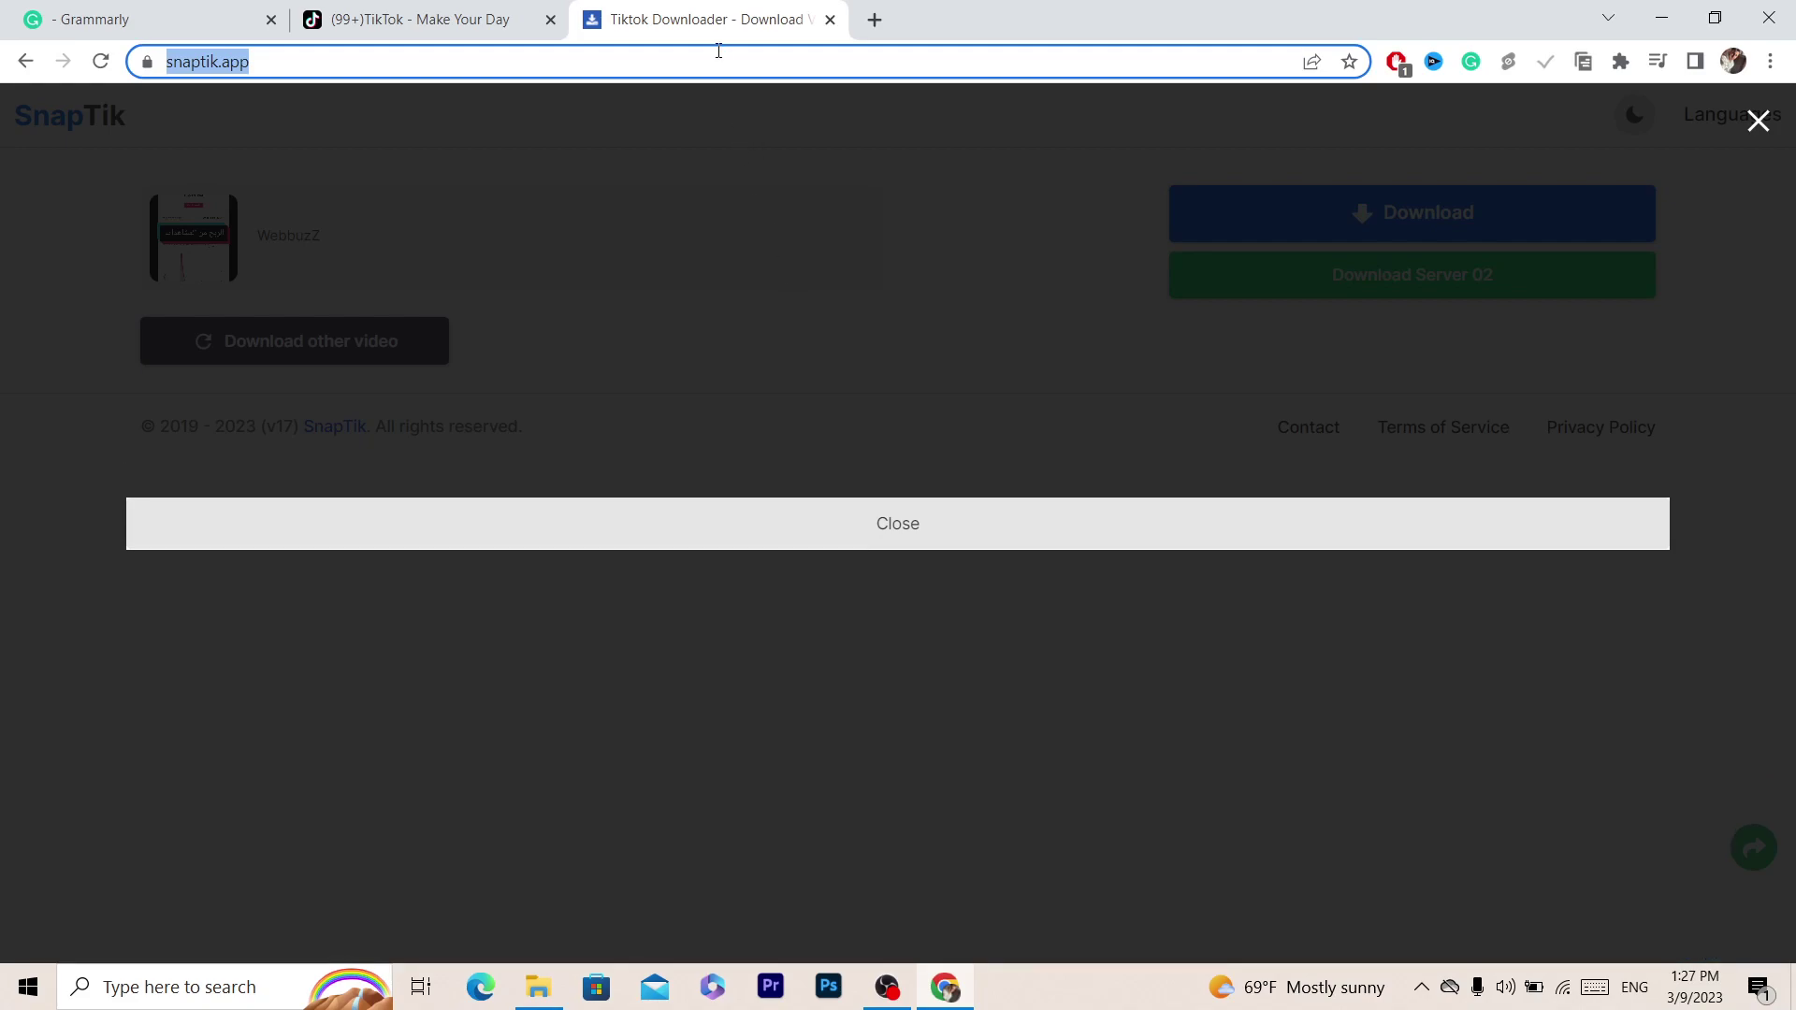
left_click(716, 51)
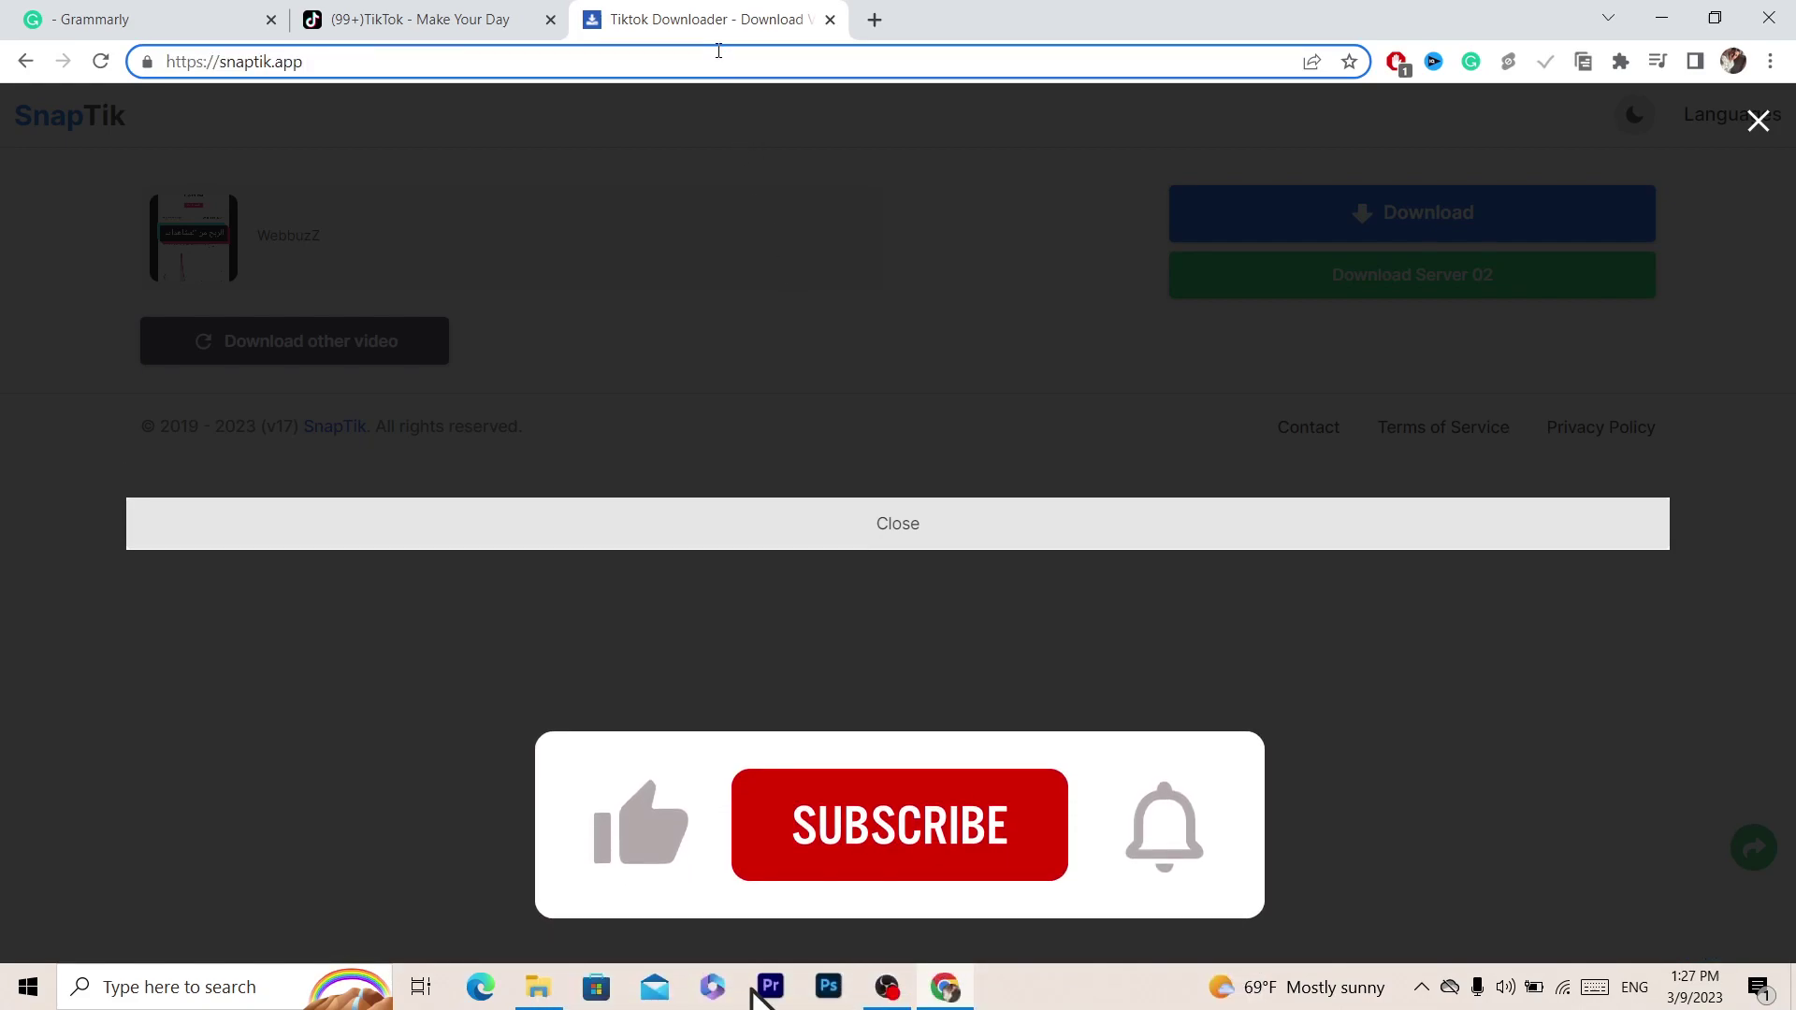